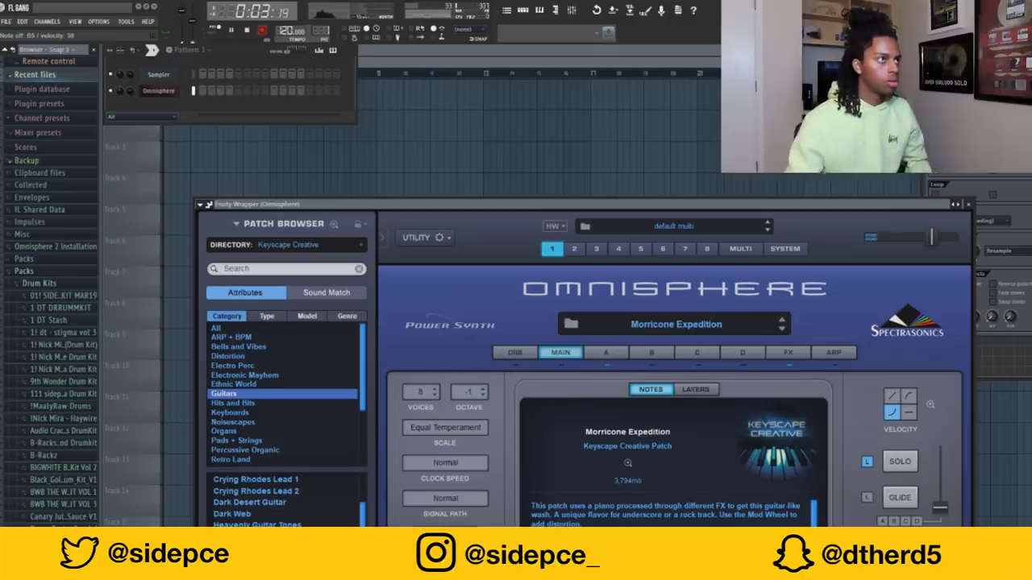
- Open the Omnisphere piano roll, quantize the recorded melody notes and play them back
{"action": "key", "text": "F7"}
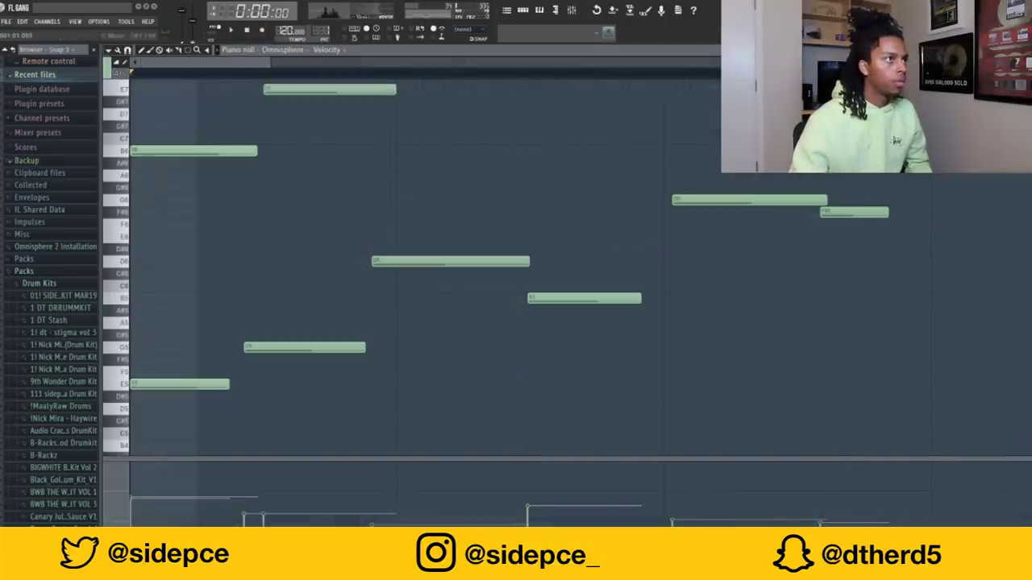
{"action": "key", "text": "space"}
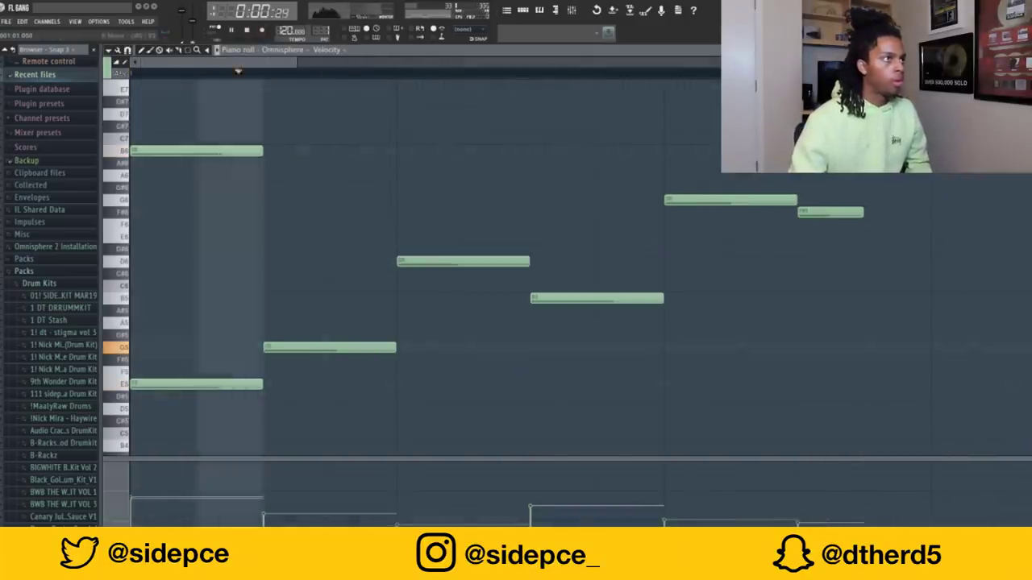
{"action": "key", "text": "Page_Down"}
{"action": "key", "text": "Page_Down"}
{"action": "key", "text": "space"}
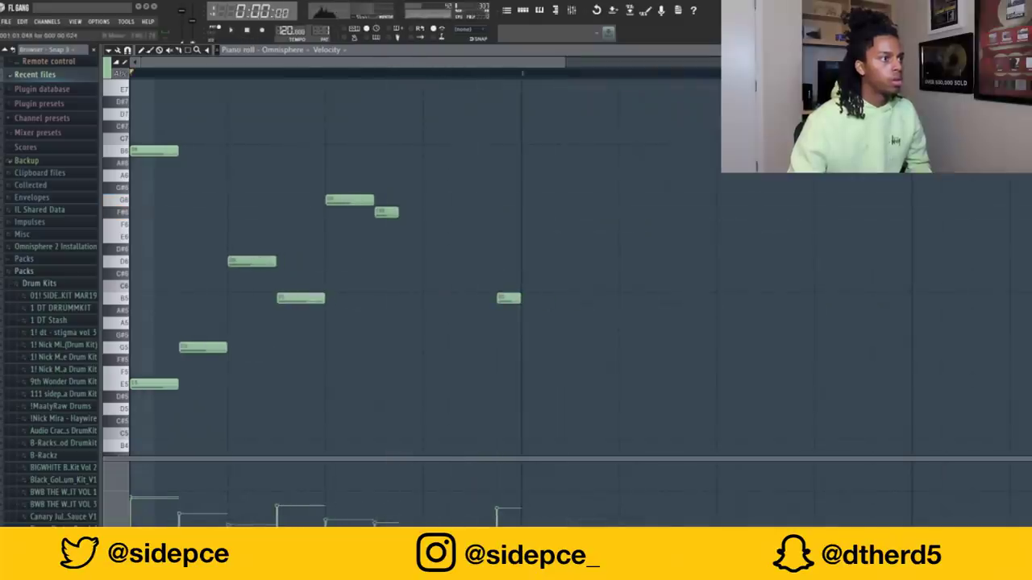
- Add a B4 note beneath the opening E5 and B6 notes and audition the chord
{"action": "left_click_drag", "start_coordinate": [142, 420], "coordinate": [142, 433]}
{"action": "key", "text": "space"}
{"action": "key", "text": "space"}
{"action": "left_click", "coordinate": [162, 445]}
{"action": "left_click_drag", "start_coordinate": [142, 432], "coordinate": [178, 445]}
{"action": "key", "text": "space"}
{"action": "scroll", "coordinate": [322, 266], "scroll_direction": "down", "scroll_amount": 3}
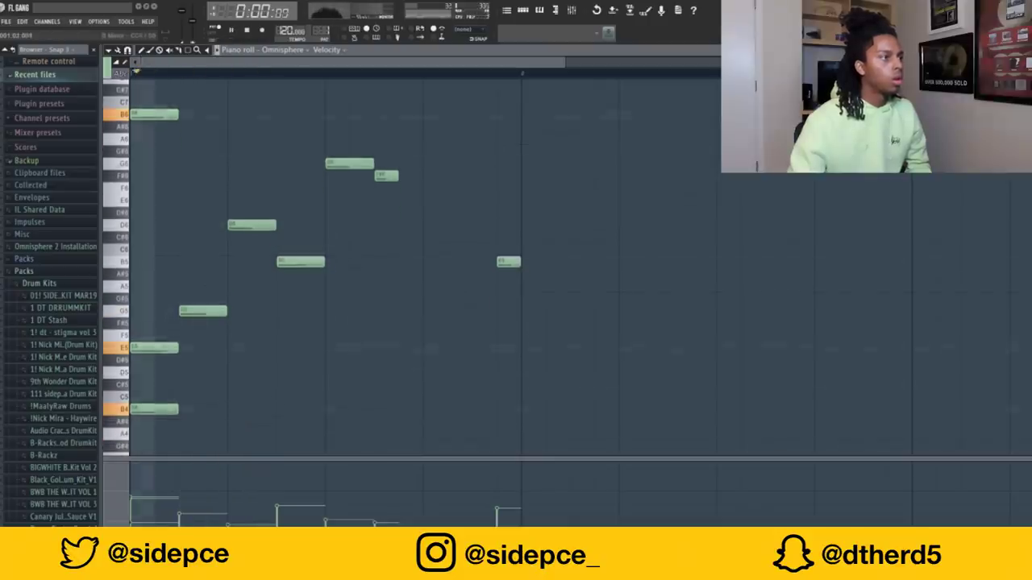
{"action": "key", "text": "space"}
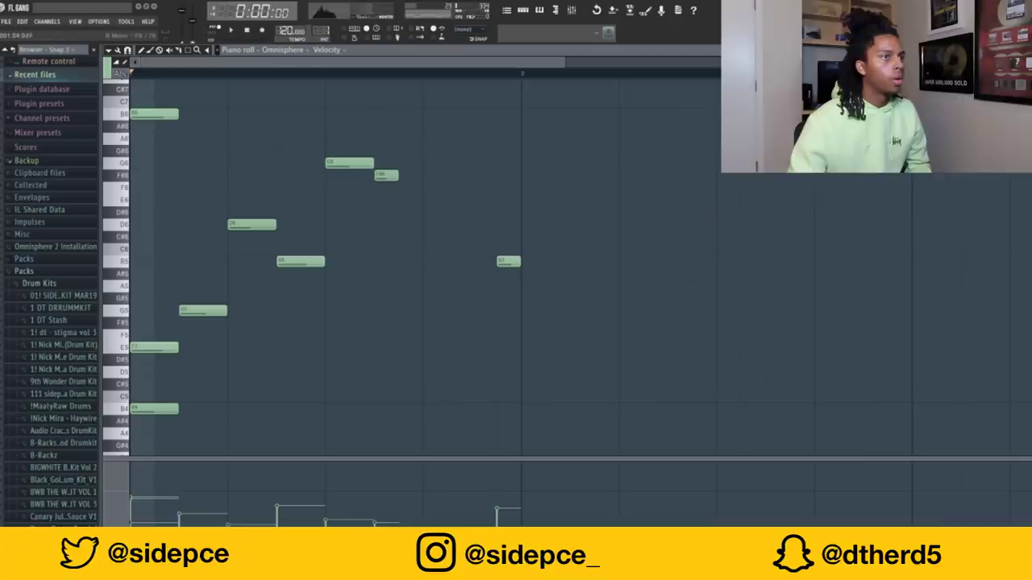
- Replace the B5 note at the end of bar 1 with a D6, and duplicate the bar into bar 2
{"action": "left_click_drag", "start_coordinate": [447, 224], "coordinate": [496, 224]}
{"action": "right_click", "coordinate": [508, 261]}
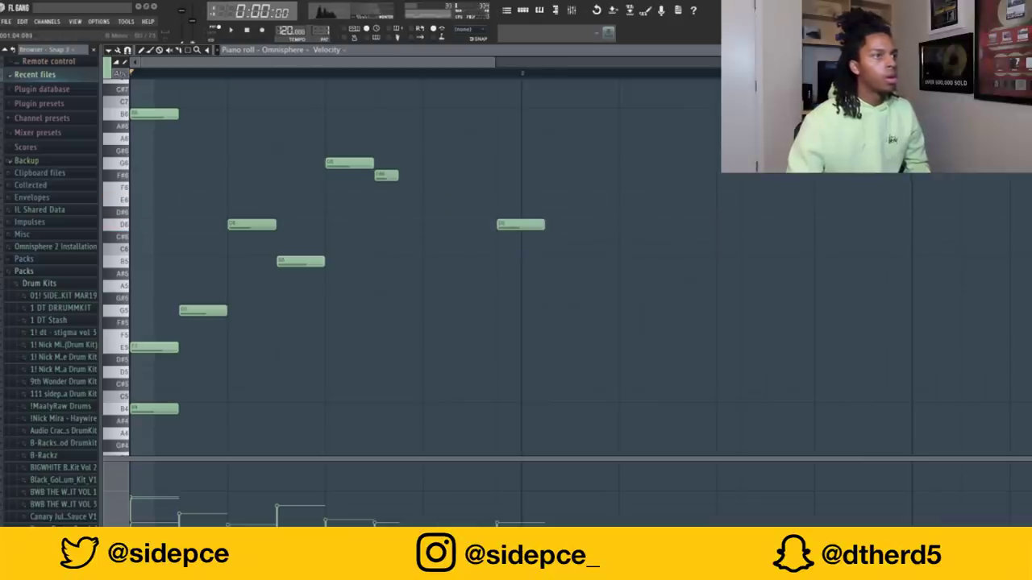
{"action": "key", "text": "ctrl+b"}
{"action": "left_click", "coordinate": [928, 261]}
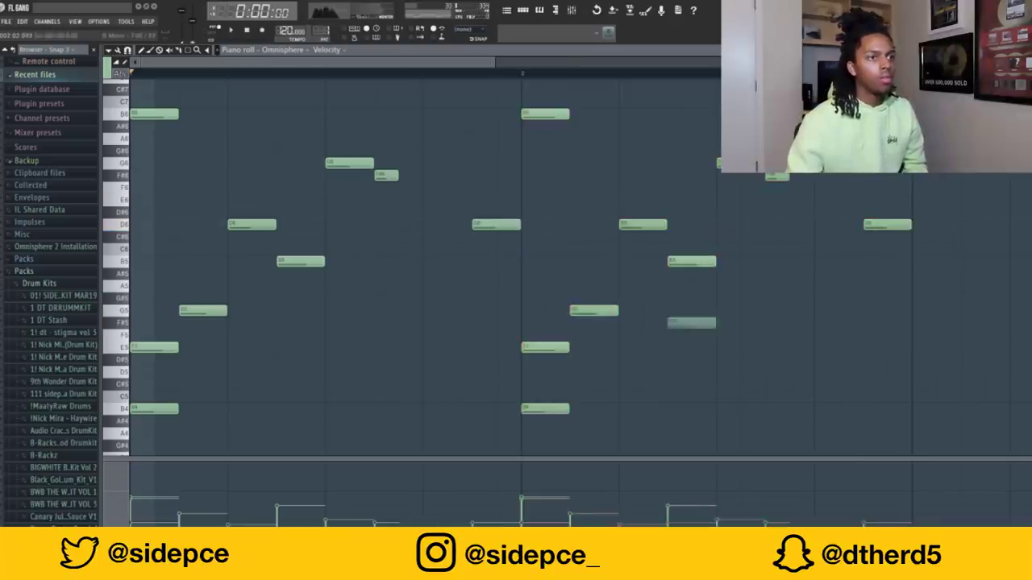
- Swap the first G5 and B5 melody notes in bar 2 so that B5 comes before G5, and play back
{"action": "scroll", "coordinate": [927, 261], "scroll_direction": "down", "scroll_amount": 3}
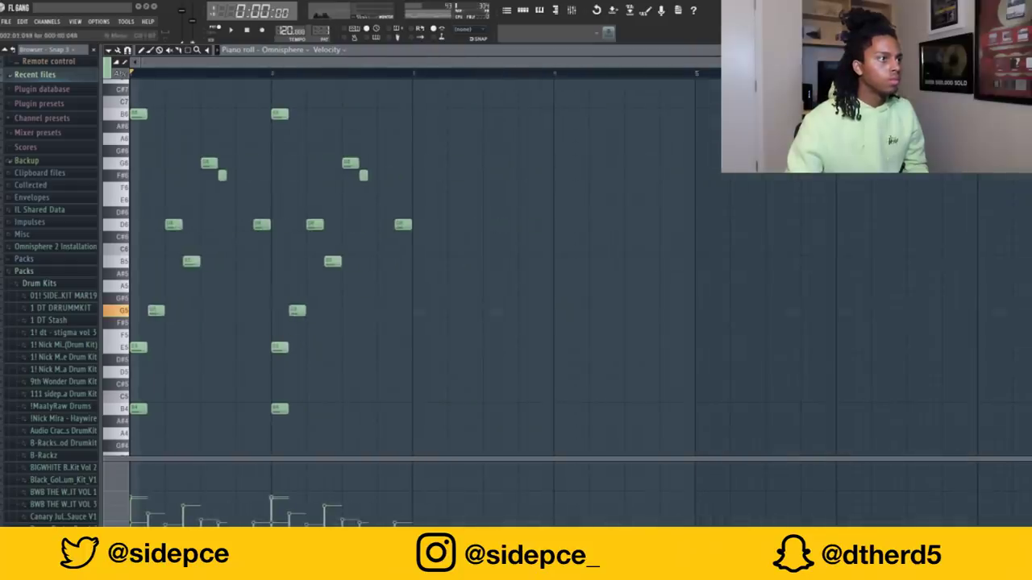
{"action": "left_click", "coordinate": [297, 261]}
{"action": "left_click_drag", "start_coordinate": [297, 311], "coordinate": [319, 311]}
{"action": "right_click", "coordinate": [332, 261]}
{"action": "key", "text": "space"}
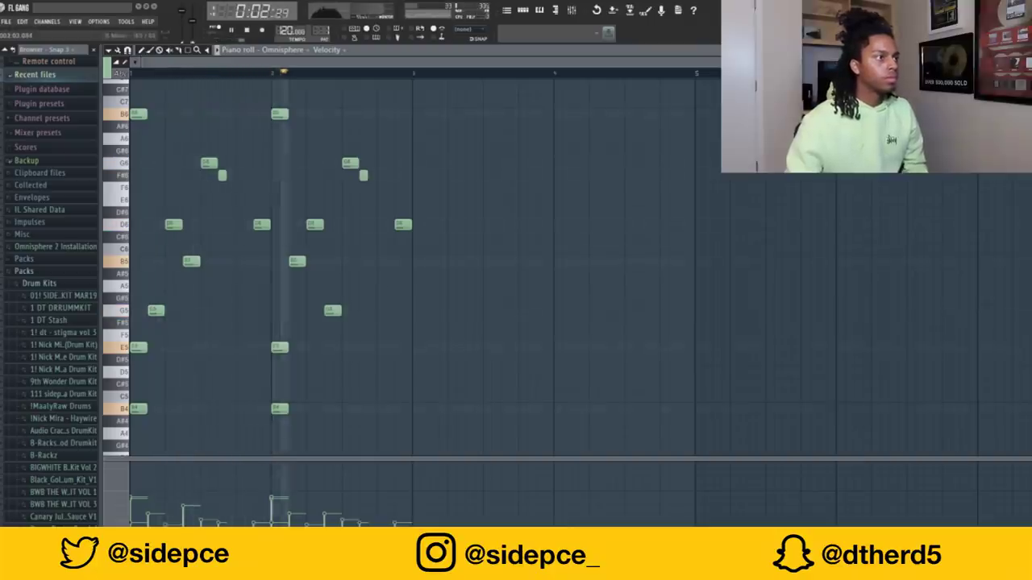
- Move the final D6 note of bar 2 an eighth note earlier and replay the melody
{"action": "key", "text": "space"}
{"action": "left_click_drag", "start_coordinate": [402, 224], "coordinate": [385, 224]}
{"action": "key", "text": "space"}
- Duplicate the two-bar melody and shift the copy right so it starts exactly on bar 3
{"action": "key", "text": "ctrl+b"}
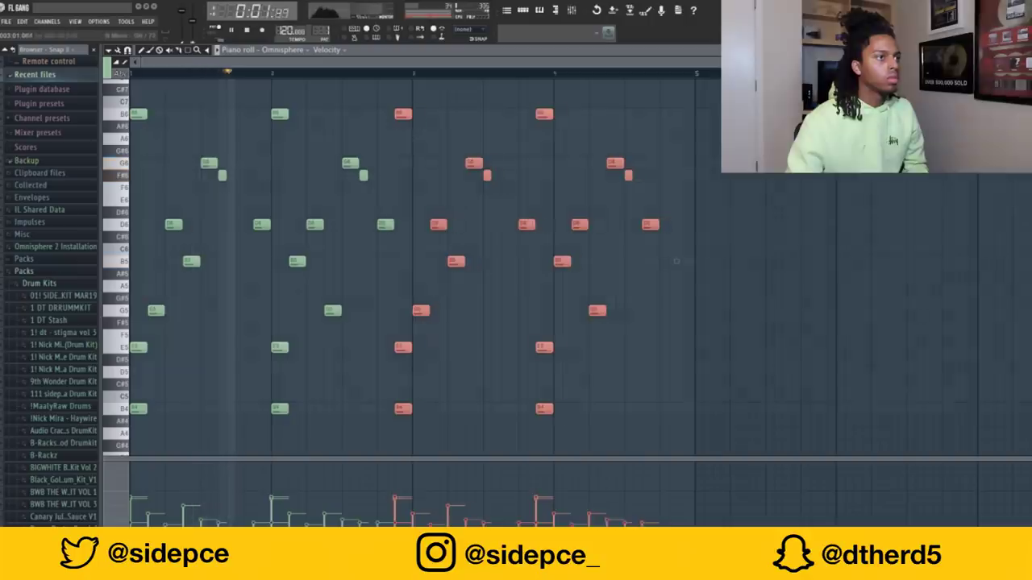
{"action": "key", "text": "shift+Right"}
{"action": "key", "text": "shift+Right"}
{"action": "key", "text": "ctrl+d"}
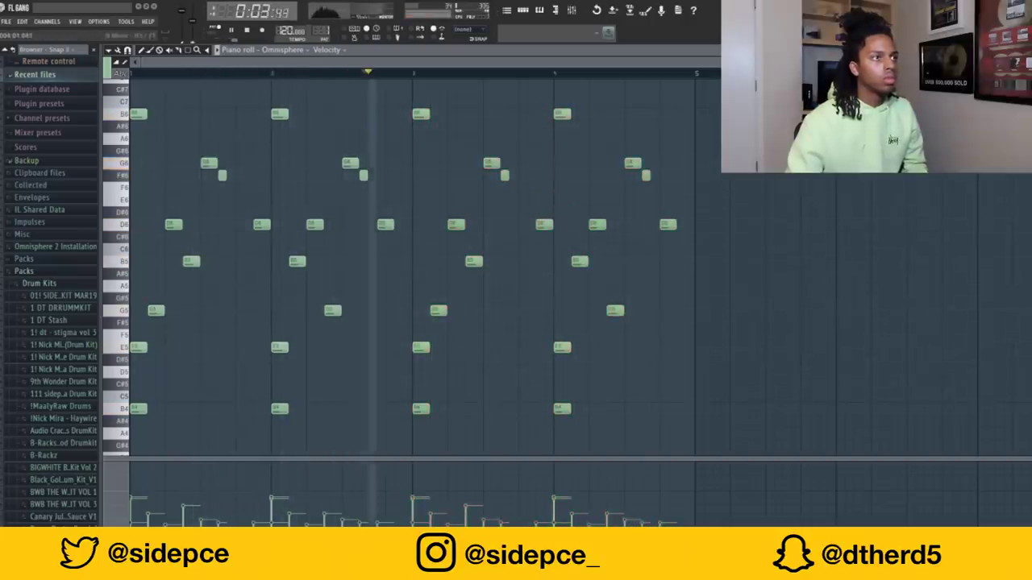
- Add high melody notes: G7 at the start of bar 4, F#7 mid-bar and D7 at the start of bar 5
{"action": "scroll", "coordinate": [411, 266], "scroll_direction": "up", "scroll_amount": 2}
{"action": "scroll", "coordinate": [411, 266], "scroll_direction": "up", "scroll_amount": 1}
{"action": "key", "text": "space"}
{"action": "left_click", "coordinate": [562, 126]}
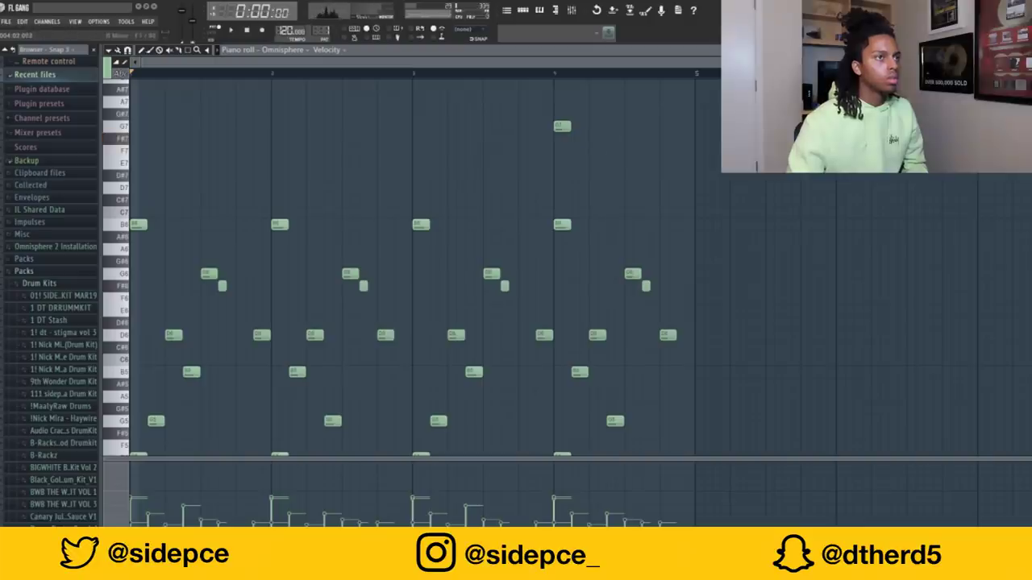
{"action": "mouse_move", "coordinate": [702, 176]}
{"action": "left_mouse_down"}
{"action": "mouse_move", "coordinate": [703, 200]}
{"action": "mouse_move", "coordinate": [703, 187]}
{"action": "left_mouse_up"}
- Duplicate the four-bar melody into bars 5 to 8 and change the copy's lowest notes to C5
{"action": "scroll", "coordinate": [419, 266], "scroll_direction": "down", "scroll_amount": 4}
{"action": "key", "text": "ctrl+a"}
{"action": "key", "text": "ctrl+b"}
{"action": "scroll", "coordinate": [893, 401], "scroll_direction": "up", "scroll_amount": 3}
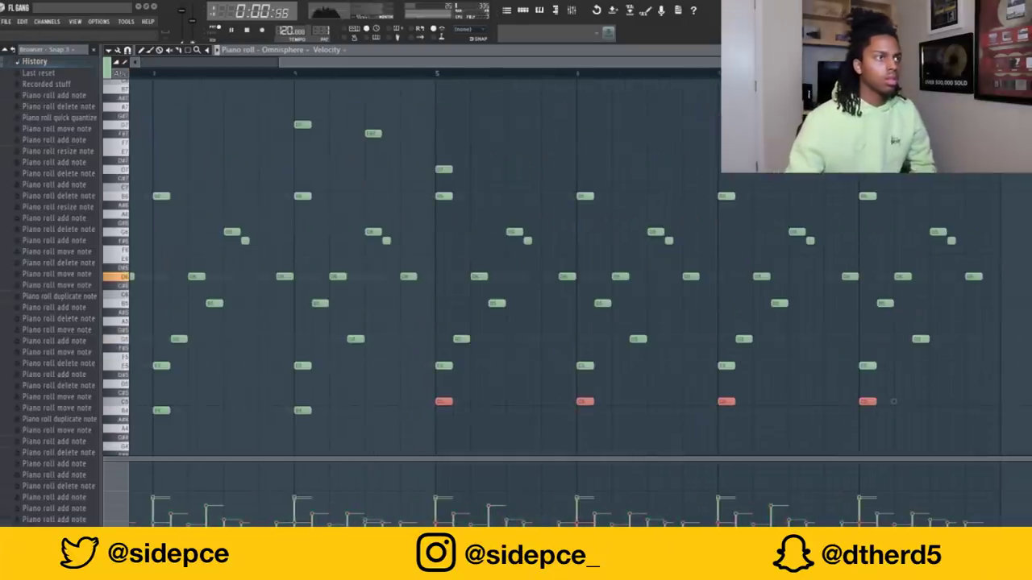
{"action": "key", "text": "ctrl+d"}
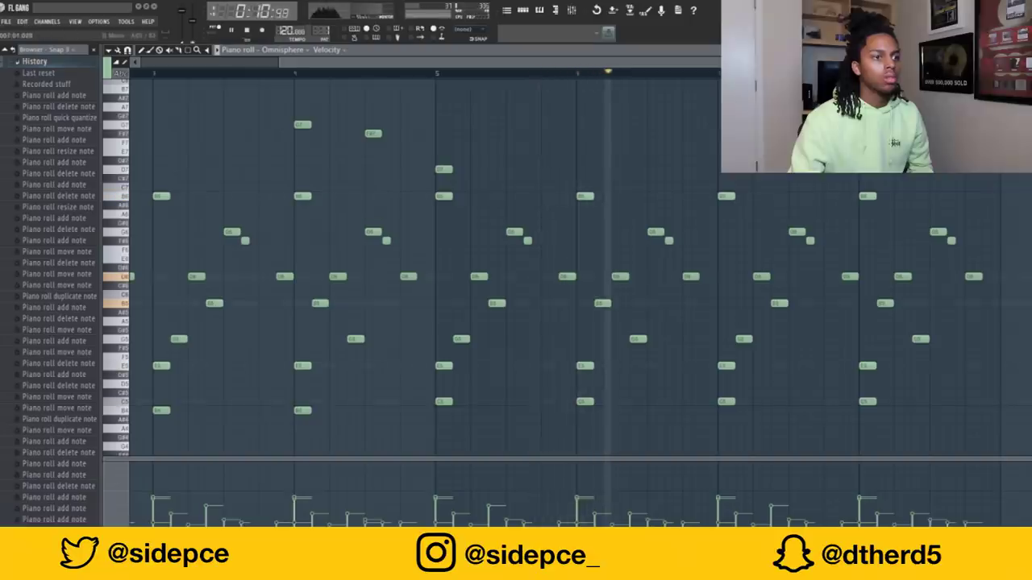
{"action": "key", "text": "ctrl+a"}
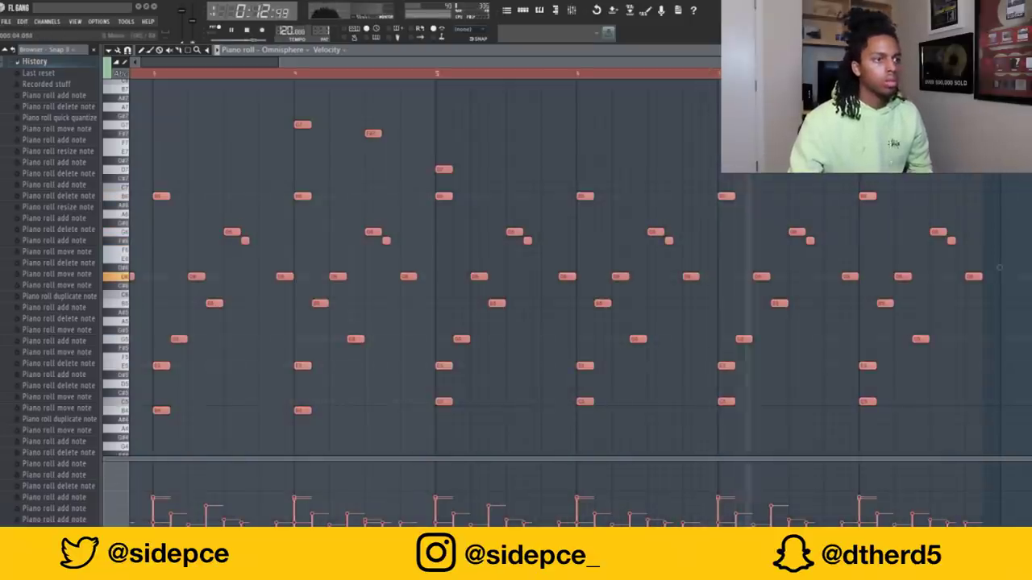
{"action": "key", "text": "space"}
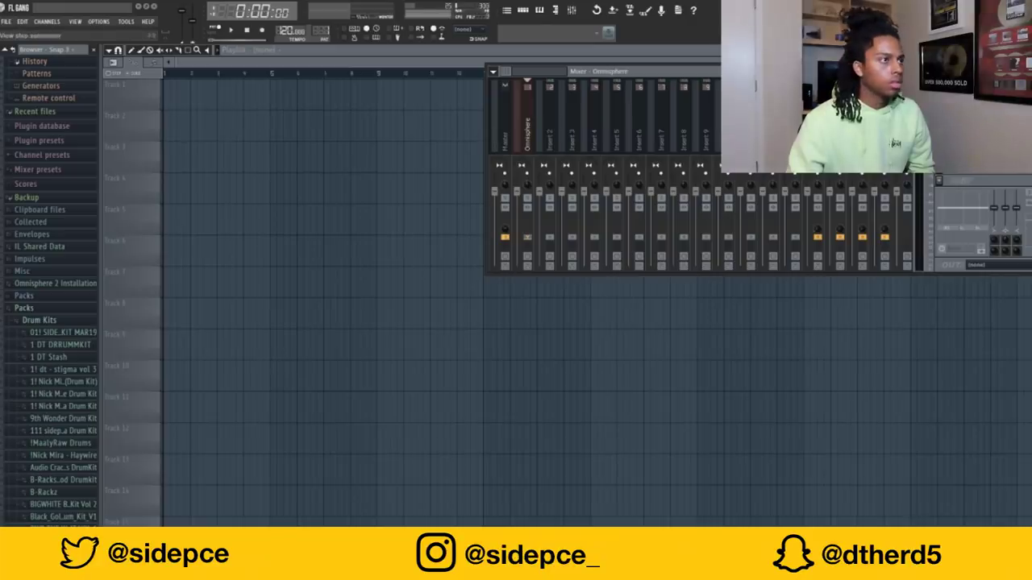
- Play back the full 16-bar Omnisphere melody in the piano roll and examine its notes
{"action": "key", "text": "F6"}
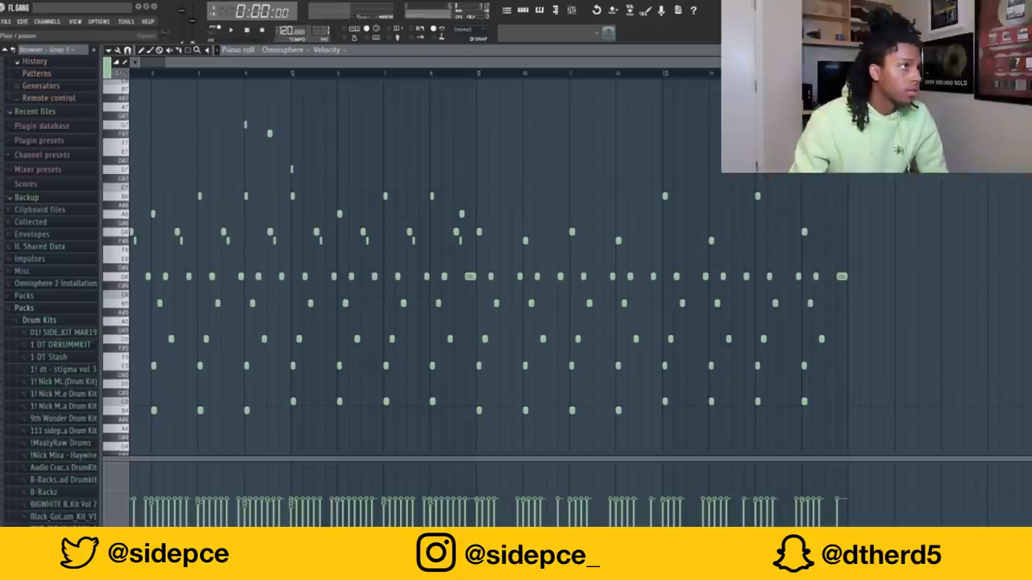
{"action": "key", "text": "space"}
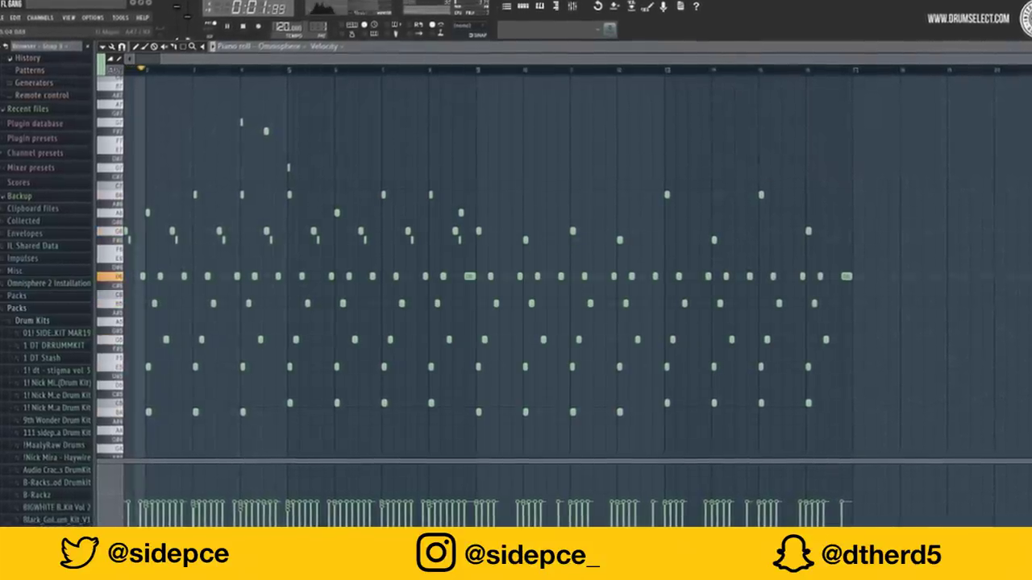
{"action": "scroll", "coordinate": [483, 282], "scroll_direction": "down", "scroll_amount": 4}
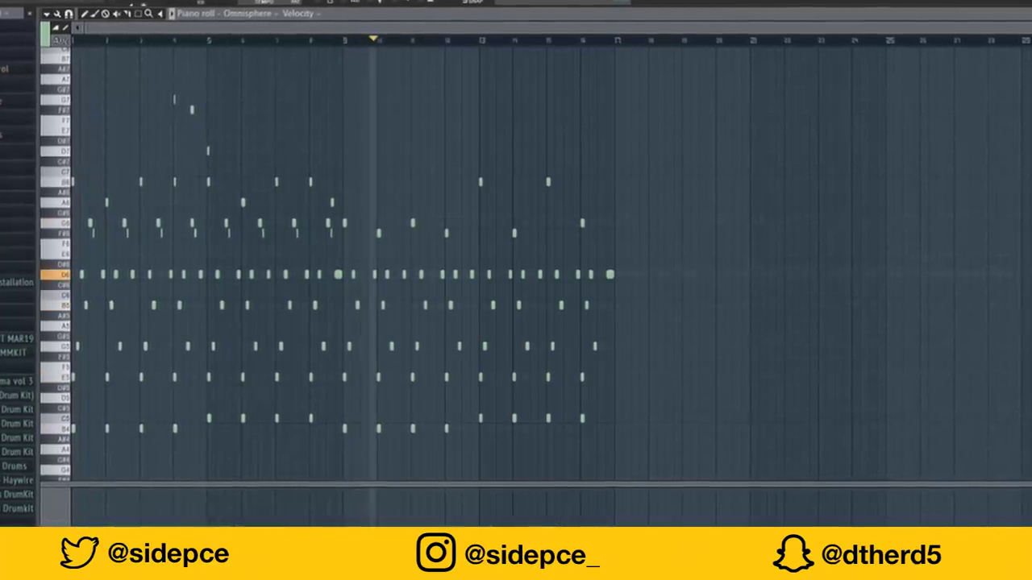
{"action": "scroll", "coordinate": [242, 258], "scroll_direction": "up", "scroll_amount": 3}
{"action": "scroll", "coordinate": [516, 258], "scroll_direction": "up", "scroll_amount": 2}
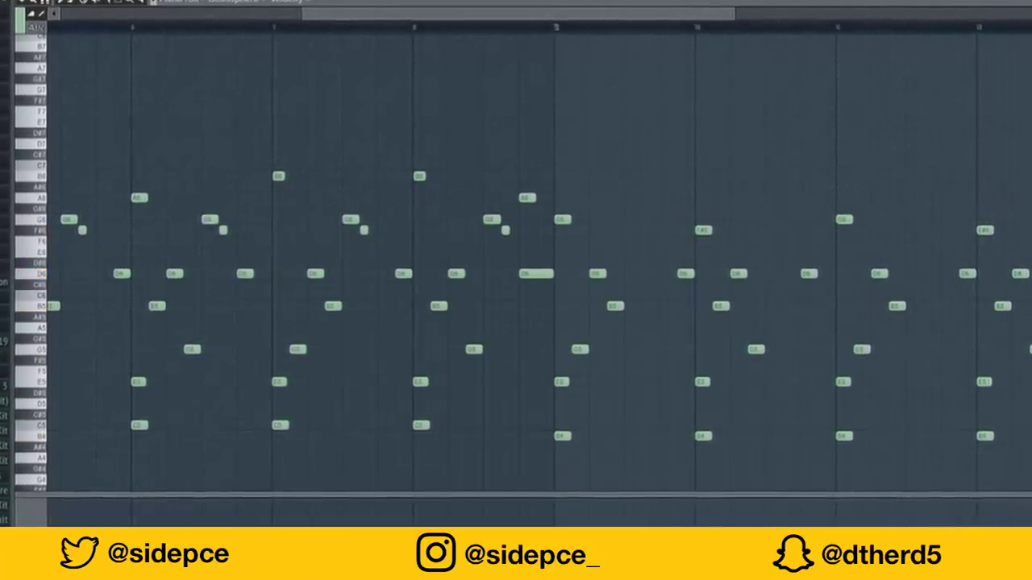
{"action": "scroll", "coordinate": [516, 258], "scroll_direction": "down", "scroll_amount": 2}
{"action": "scroll", "coordinate": [516, 258], "scroll_direction": "down", "scroll_amount": 2}
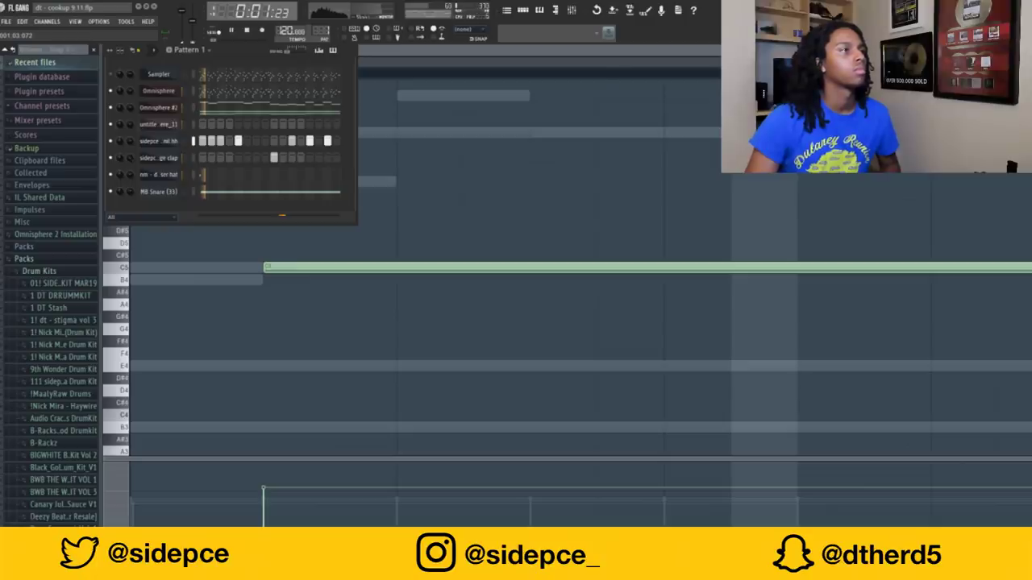
- Load the nm - bloom 808 sample from the 808s folder of the 1! Nick Mi..(Drum Kit) pack
{"action": "key", "text": "F9"}
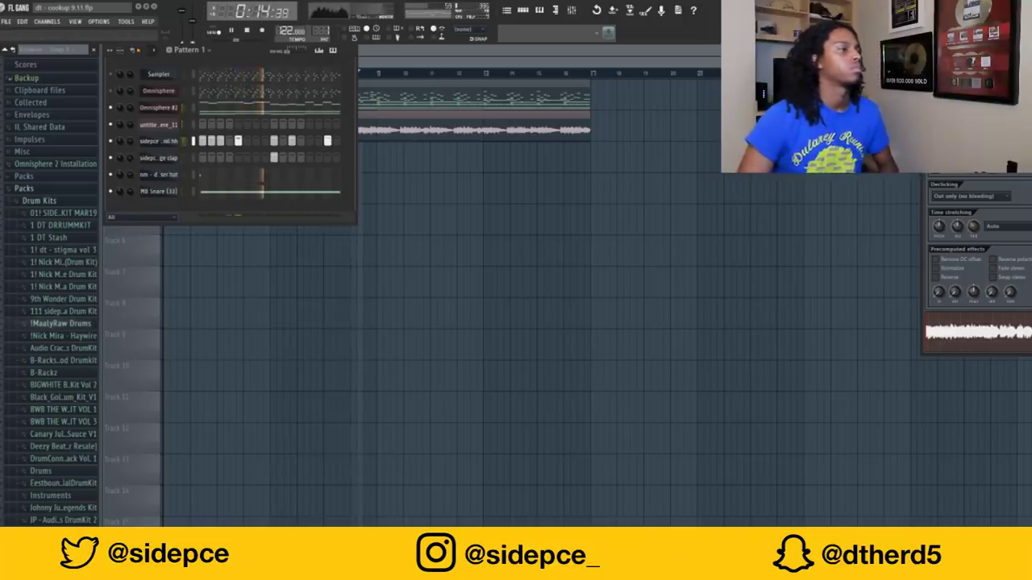
{"action": "left_click", "coordinate": [60, 323]}
{"action": "key", "text": "space"}
{"action": "left_click", "coordinate": [63, 262]}
{"action": "left_click", "coordinate": [46, 274]}
{"action": "left_click", "coordinate": [68, 330]}
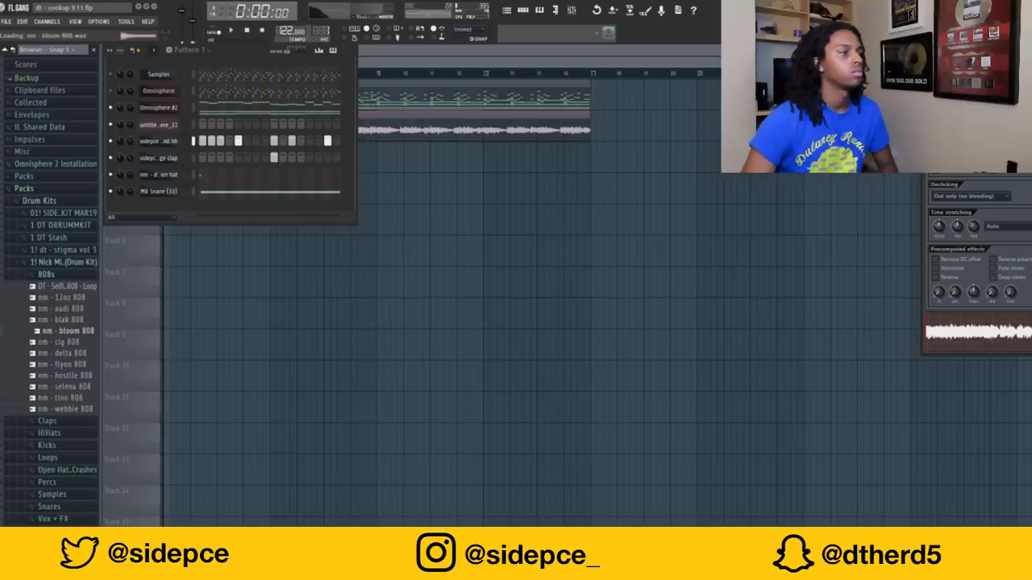
{"action": "left_click", "coordinate": [68, 330]}
- Open the nm - bloom 808 piano roll and place an E6 note at the start of bar 1
{"action": "key", "text": "F7"}
{"action": "left_click", "coordinate": [149, 132]}
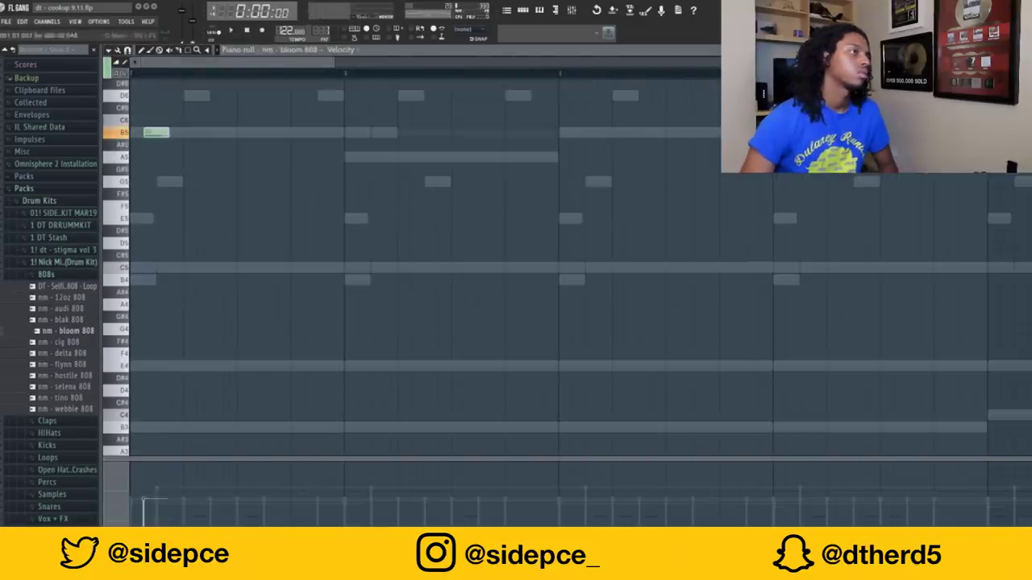
{"action": "scroll", "coordinate": [143, 144], "scroll_direction": "up", "scroll_amount": 3}
{"action": "left_click", "coordinate": [142, 145]}
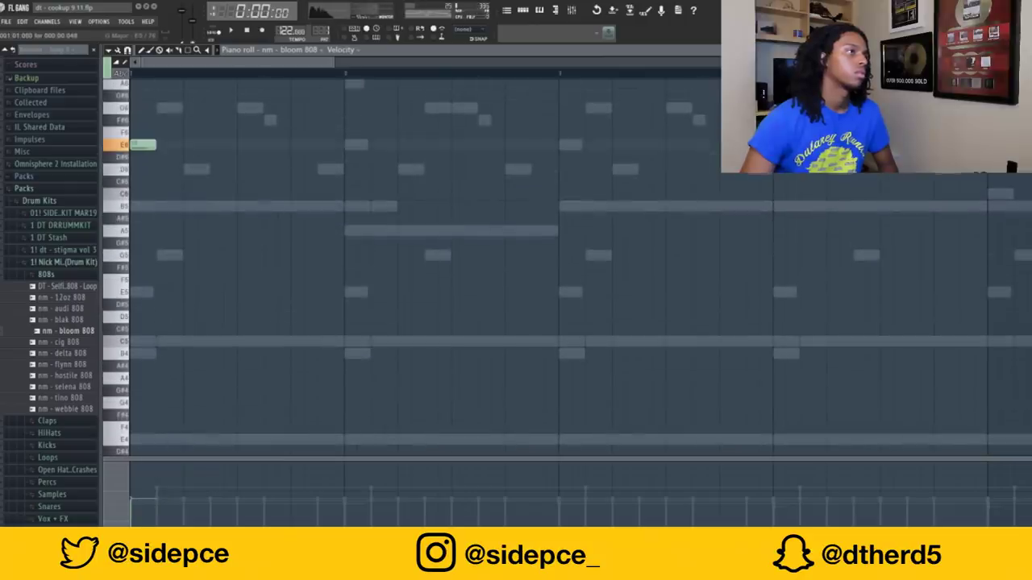
- Extend the 808 line through bar 2 with three more E6 notes and a closing D6, and play it back
{"action": "left_click", "coordinate": [276, 144]}
{"action": "right_click", "coordinate": [276, 144]}
{"action": "left_click", "coordinate": [224, 145]}
{"action": "key", "text": "space"}
{"action": "left_click", "coordinate": [330, 144]}
{"action": "left_click", "coordinate": [411, 144]}
{"action": "left_click", "coordinate": [492, 144]}
{"action": "key", "text": "space"}
{"action": "key", "text": "ctrl+z"}
{"action": "key", "text": "space"}
- Duplicate the two-bar 808 pattern into bars 3 and 4, and raise the velocity of all its notes
{"action": "key", "text": "ctrl+b"}
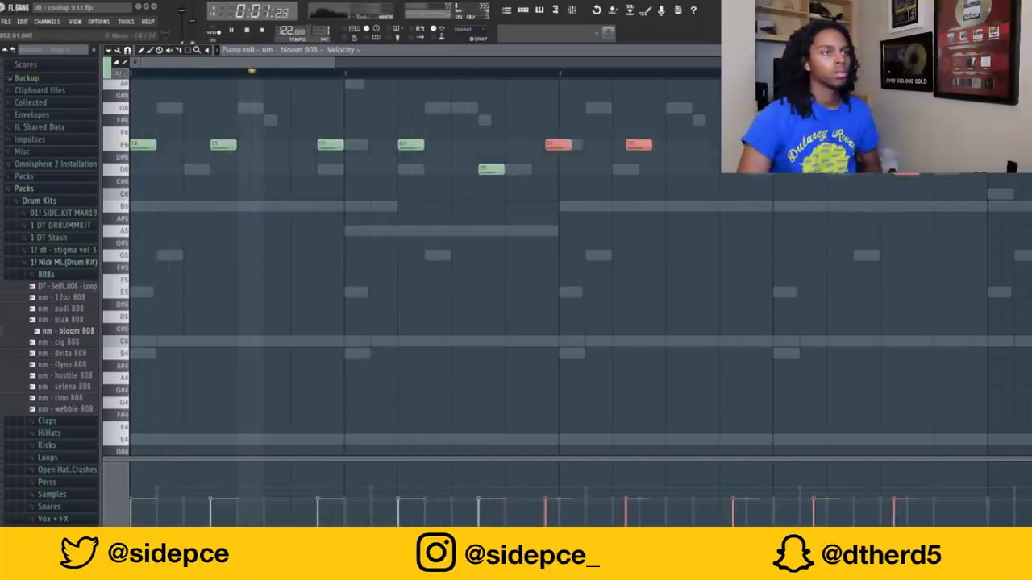
{"action": "key", "text": "ctrl+a"}
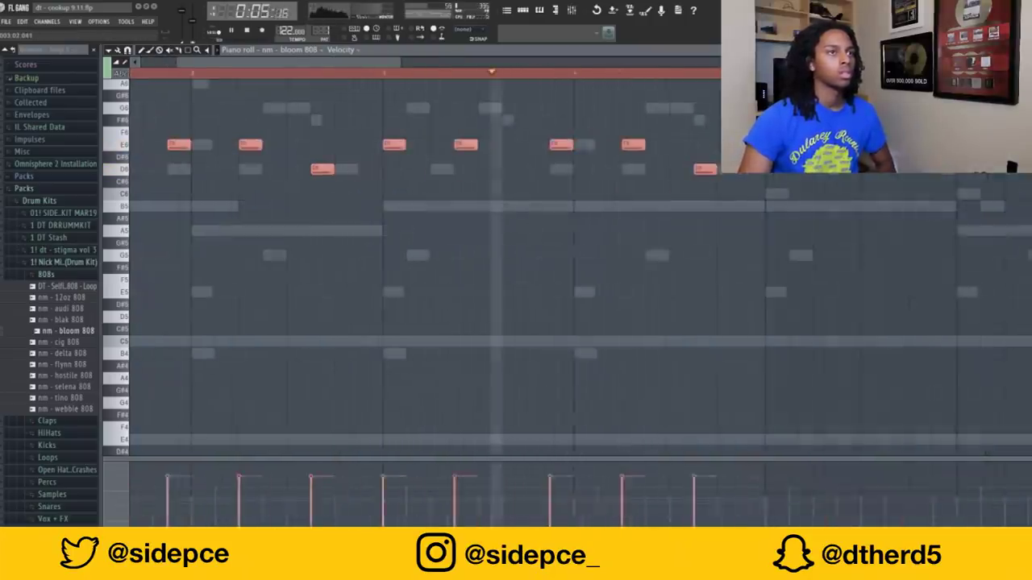
{"action": "key", "text": "space"}
{"action": "key", "text": "ctrl+d"}
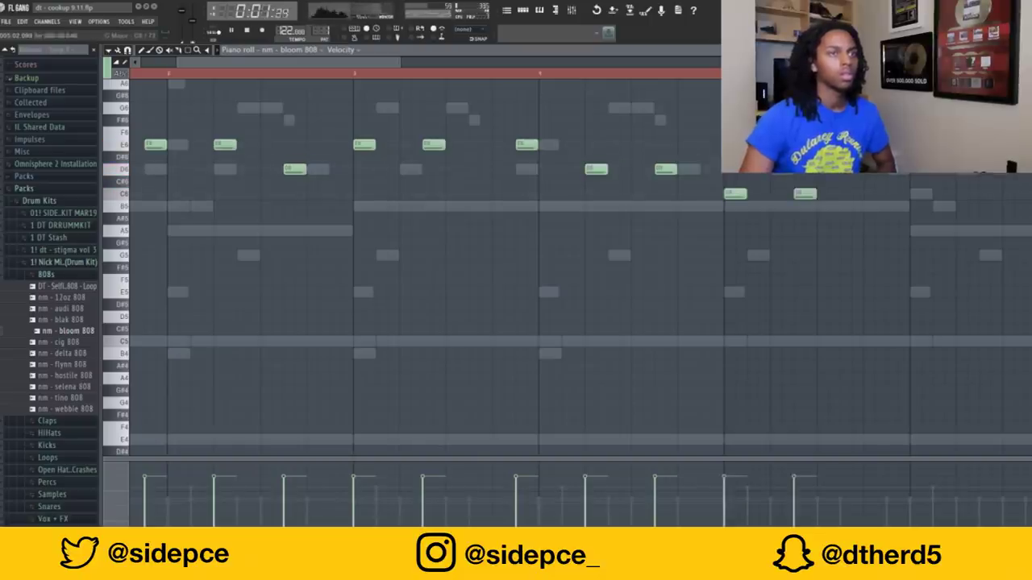
- Apply quick legato to the 808 notes and lengthen the second C6 note in bar 5
{"action": "key", "text": "ctrl+l"}
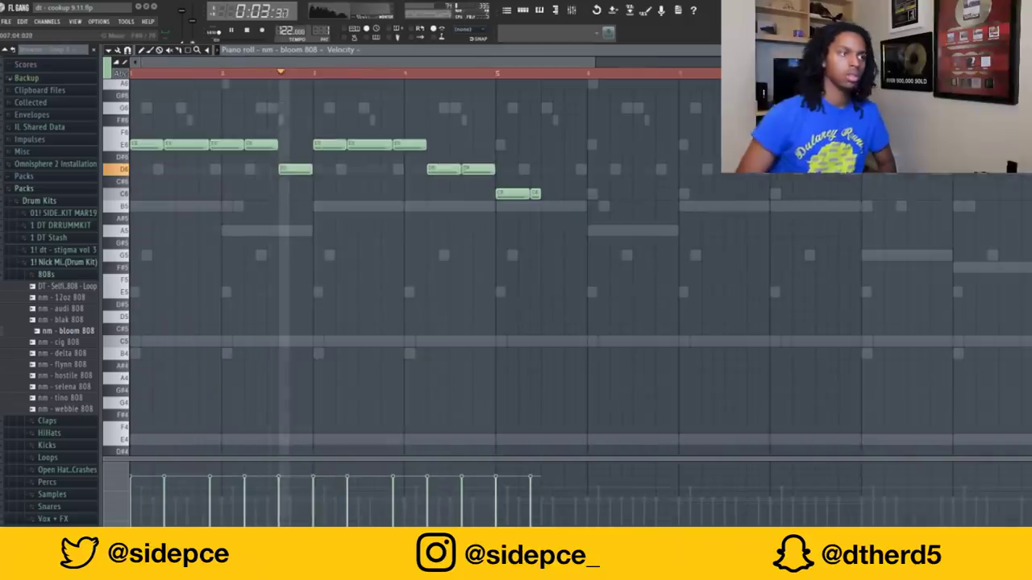
{"action": "left_click", "coordinate": [580, 170]}
{"action": "right_click", "coordinate": [580, 169]}
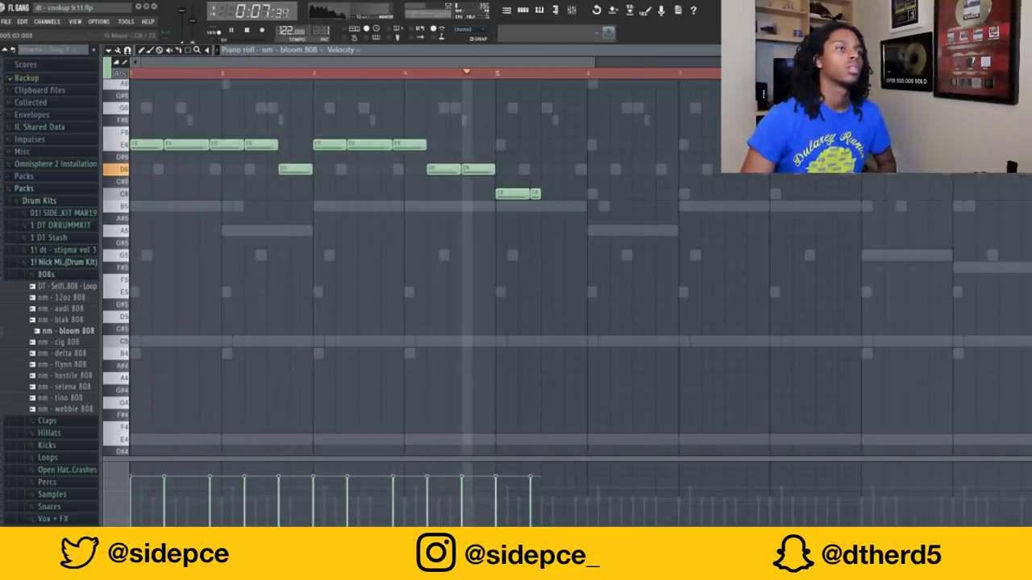
{"action": "left_click_drag", "start_coordinate": [540, 194], "coordinate": [563, 193]}
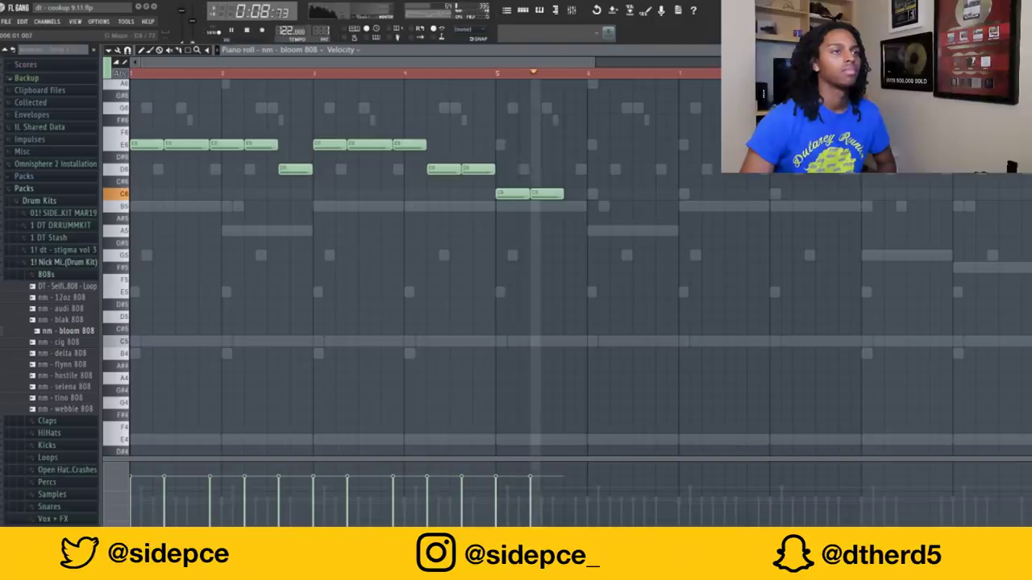
- Add two C6 808 notes in bar 6 and duplicate bars 5–6 into bars 7–8, lowering the final two notes to B5
{"action": "left_click", "coordinate": [616, 193]}
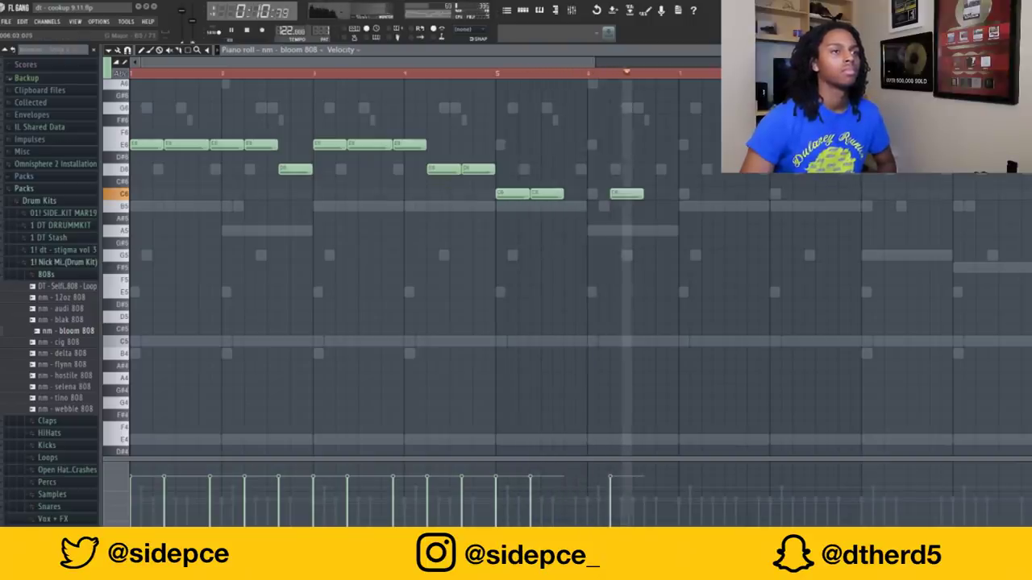
{"action": "left_click", "coordinate": [661, 193]}
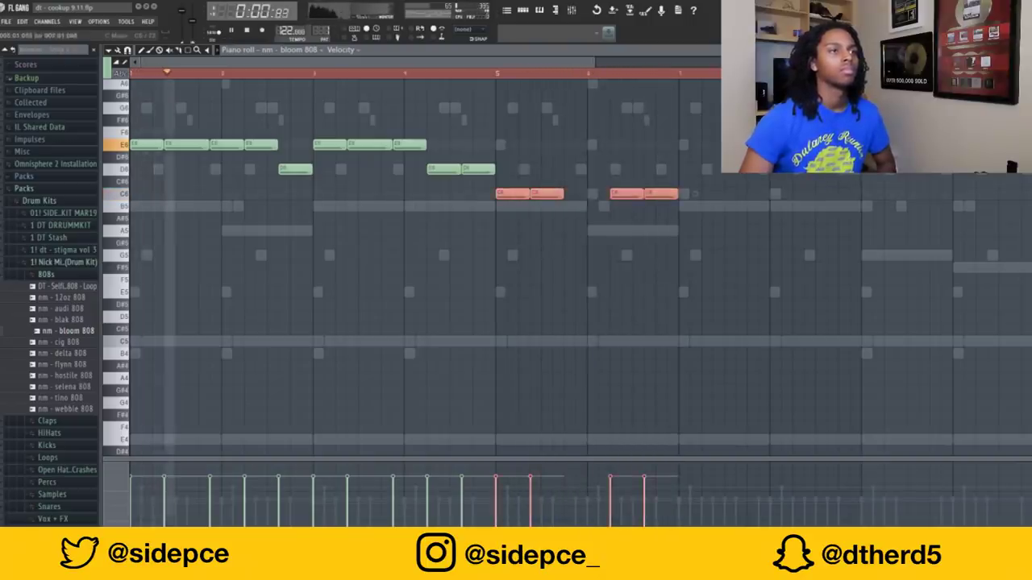
{"action": "key", "text": "ctrl+b"}
{"action": "key", "text": "ctrl+d"}
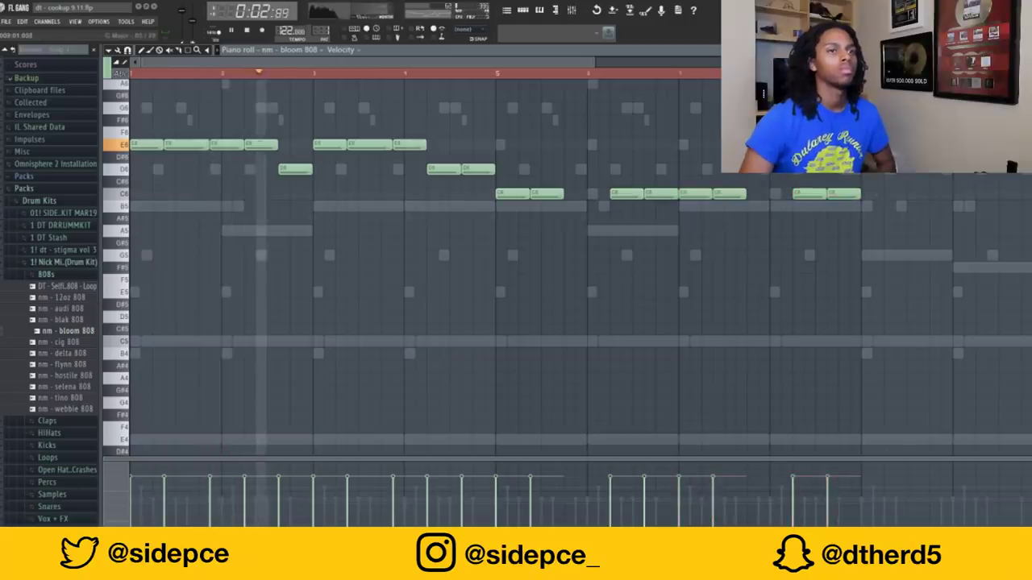
{"action": "left_click_drag", "start_coordinate": [826, 193], "coordinate": [826, 206]}
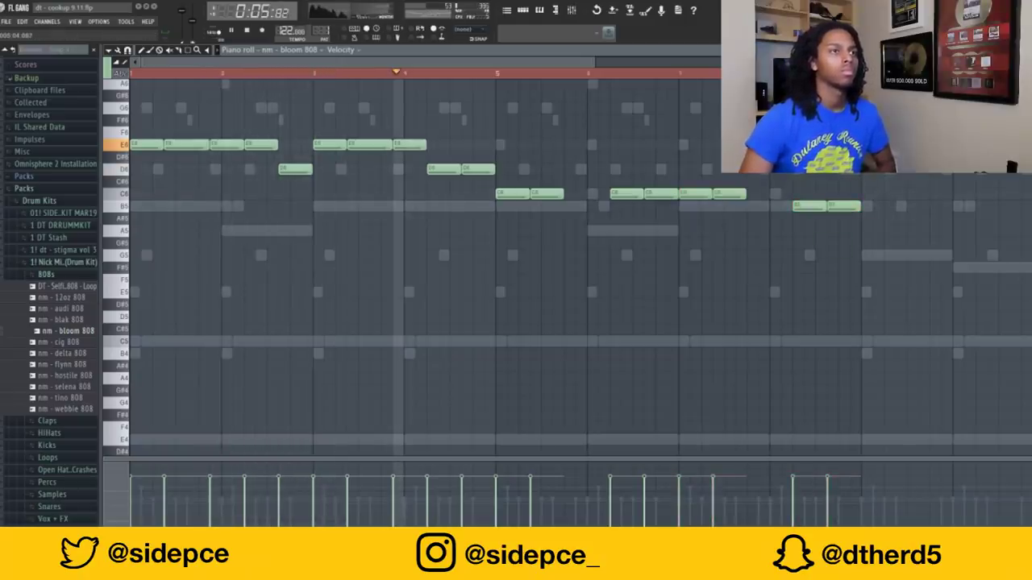
- Duplicate the eight-bar 808 line into bars 9–16 and transpose the whole line down one octave
{"action": "key", "text": "ctrl+a"}
{"action": "scroll", "coordinate": [359, 258], "scroll_direction": "down", "scroll_amount": 3}
{"action": "key", "text": "ctrl+d"}
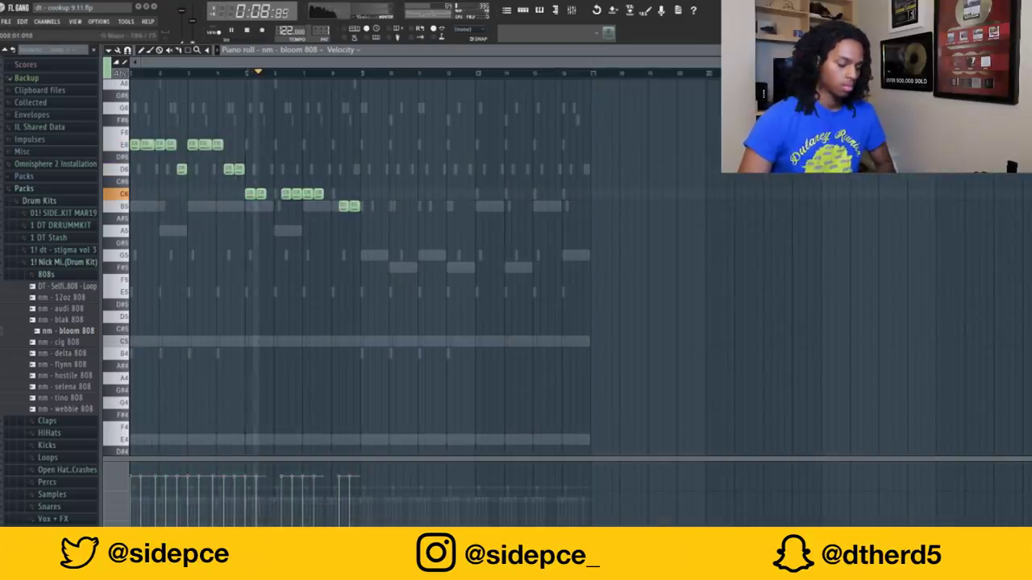
{"action": "key", "text": "ctrl+b"}
{"action": "key", "text": "ctrl+d"}
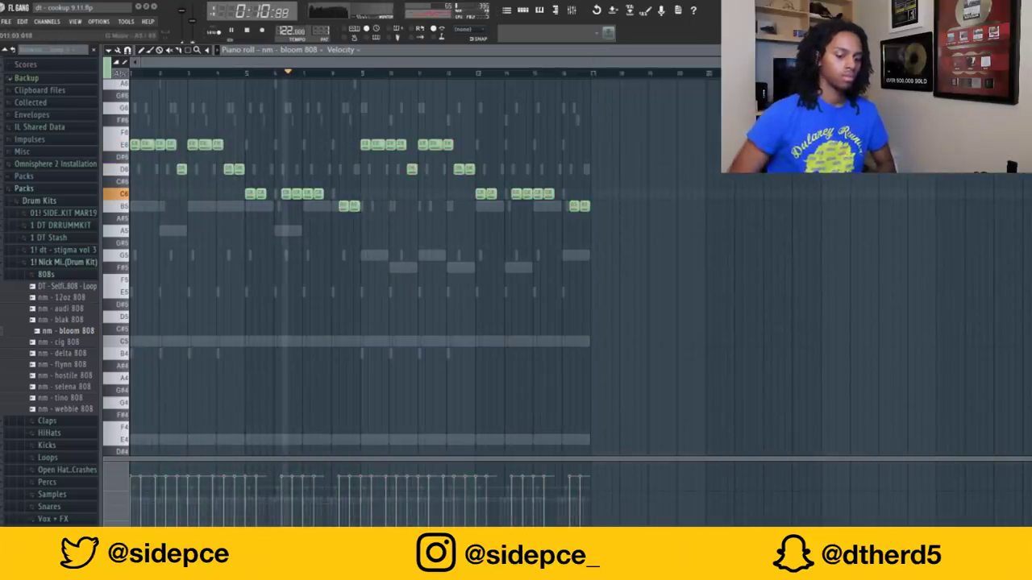
{"action": "scroll", "coordinate": [437, 242], "scroll_direction": "up", "scroll_amount": 3}
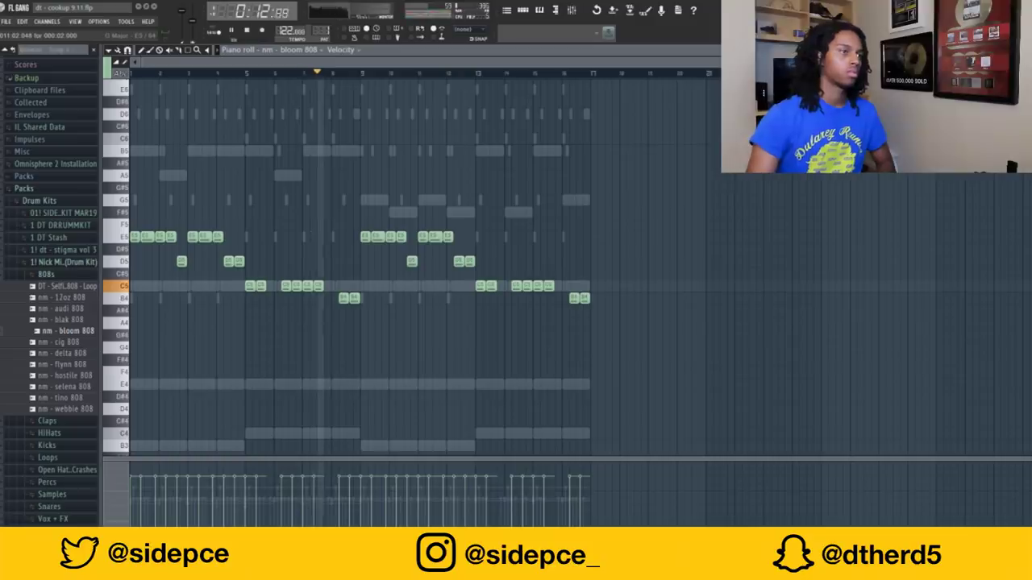
- Move the final two bar 8 notes and the last E5 in bar 2 to D5, and raise the velocity of all 808 notes
{"action": "left_click_drag", "start_coordinate": [349, 298], "coordinate": [349, 261]}
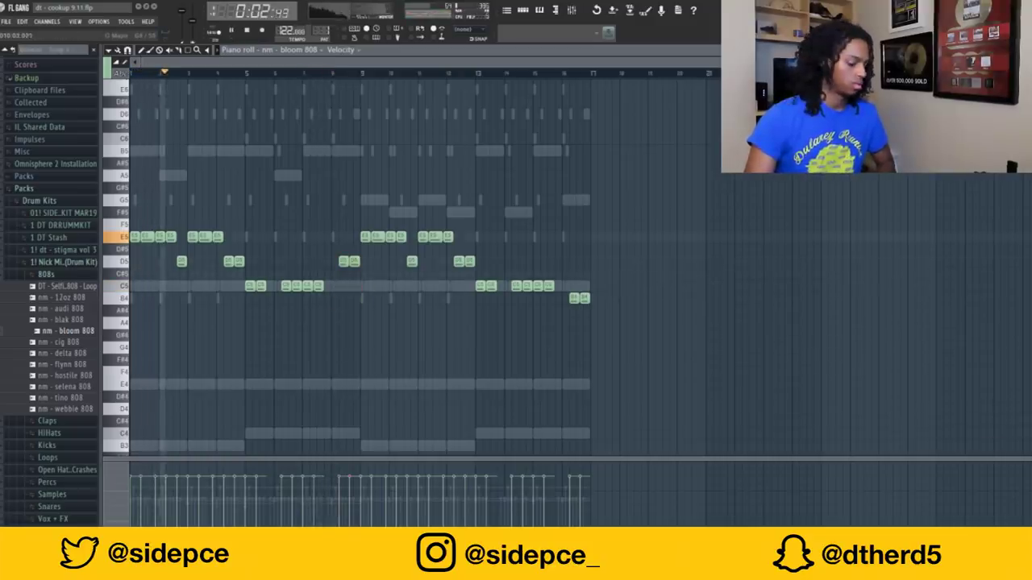
{"action": "key", "text": "ctrl+a"}
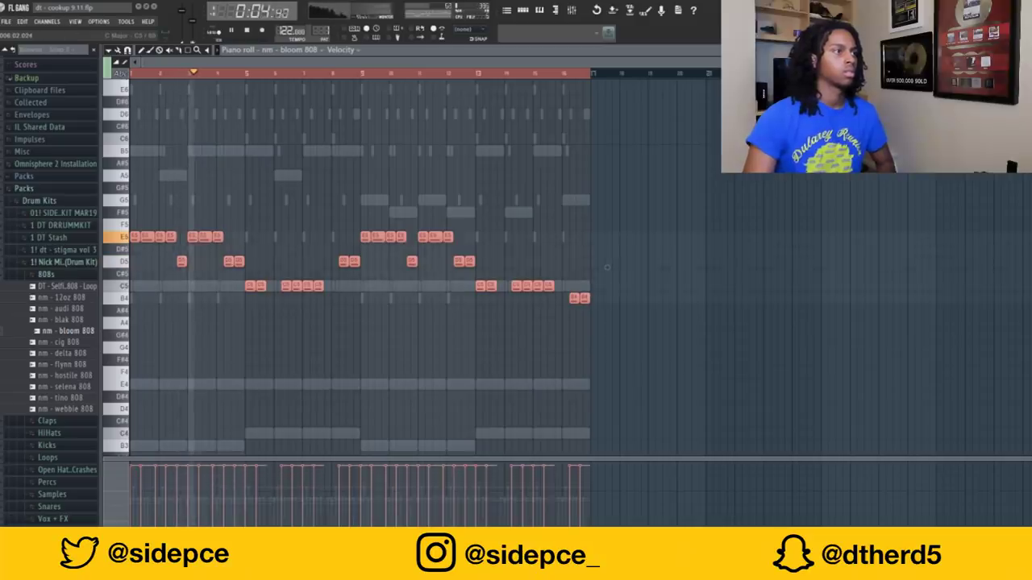
{"action": "key", "text": "ctrl+d"}
{"action": "left_click_drag", "start_coordinate": [170, 236], "coordinate": [171, 261]}
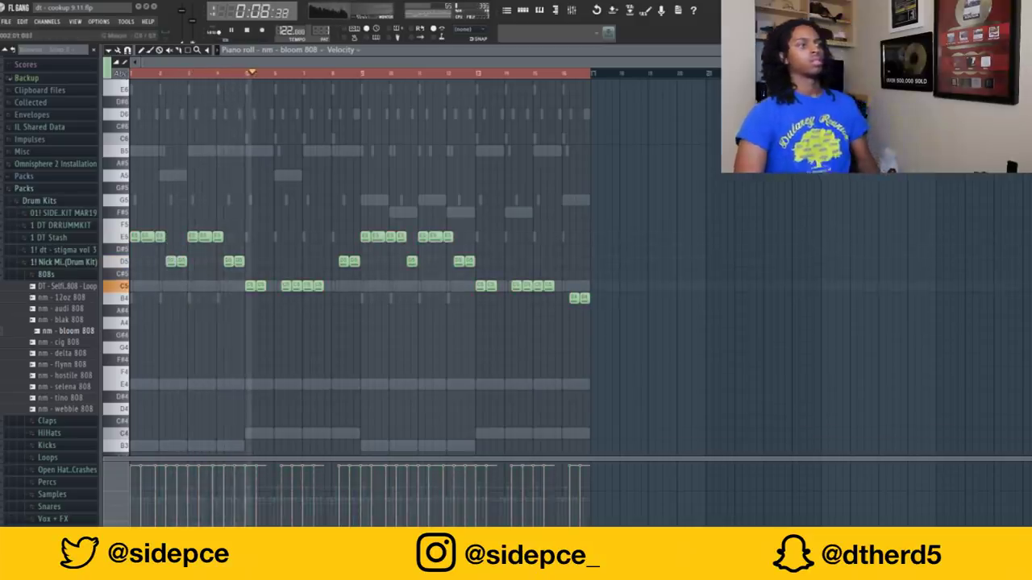
- Raise the first C5 note of bar 6 in the 808 line one octave to C6
{"action": "left_click_drag", "start_coordinate": [293, 298], "coordinate": [280, 280]}
{"action": "scroll", "coordinate": [294, 286], "scroll_direction": "up", "scroll_amount": 2}
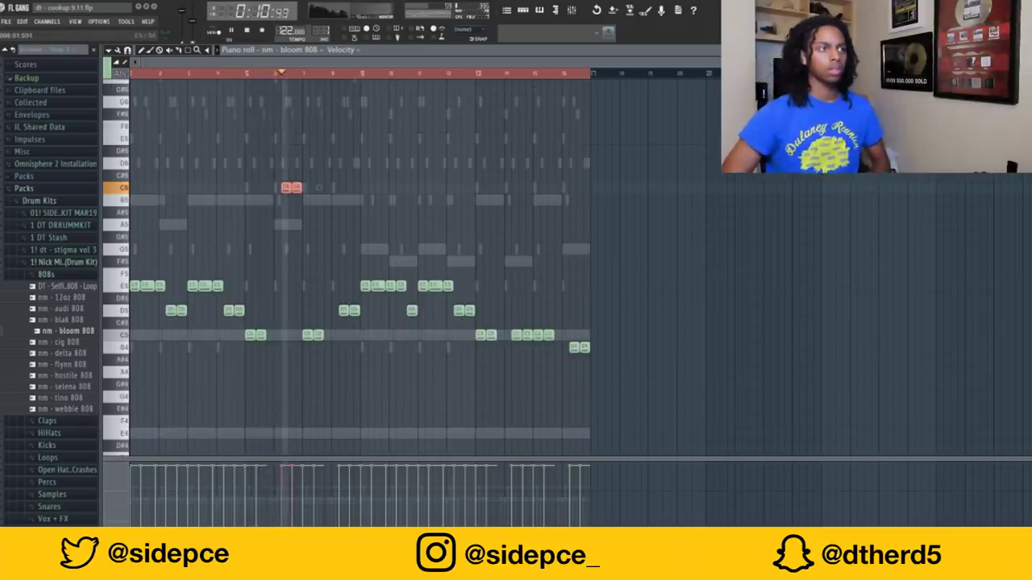
{"action": "scroll", "coordinate": [293, 285], "scroll_direction": "down", "scroll_amount": 2}
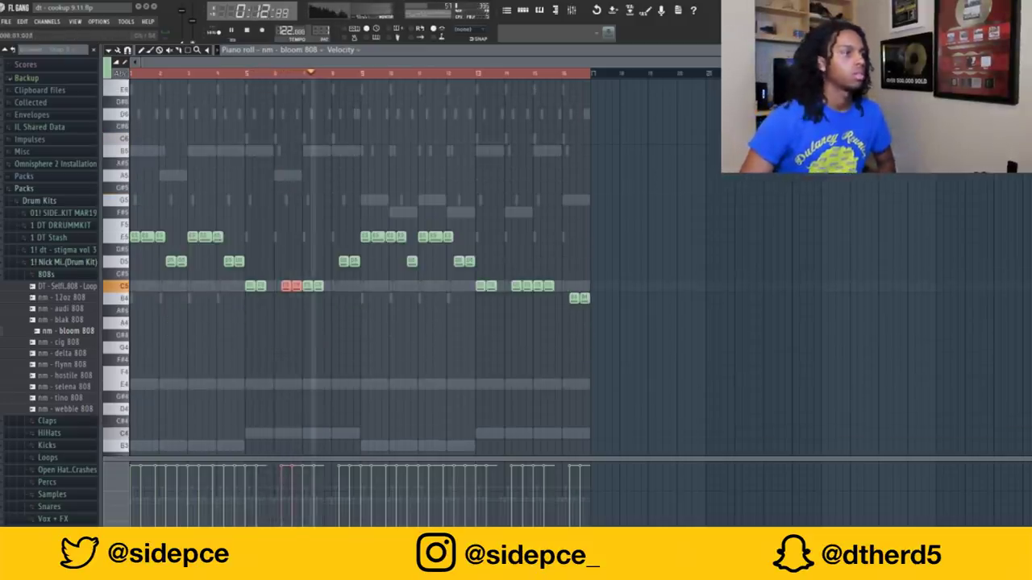
{"action": "scroll", "coordinate": [360, 266], "scroll_direction": "up", "scroll_amount": 2}
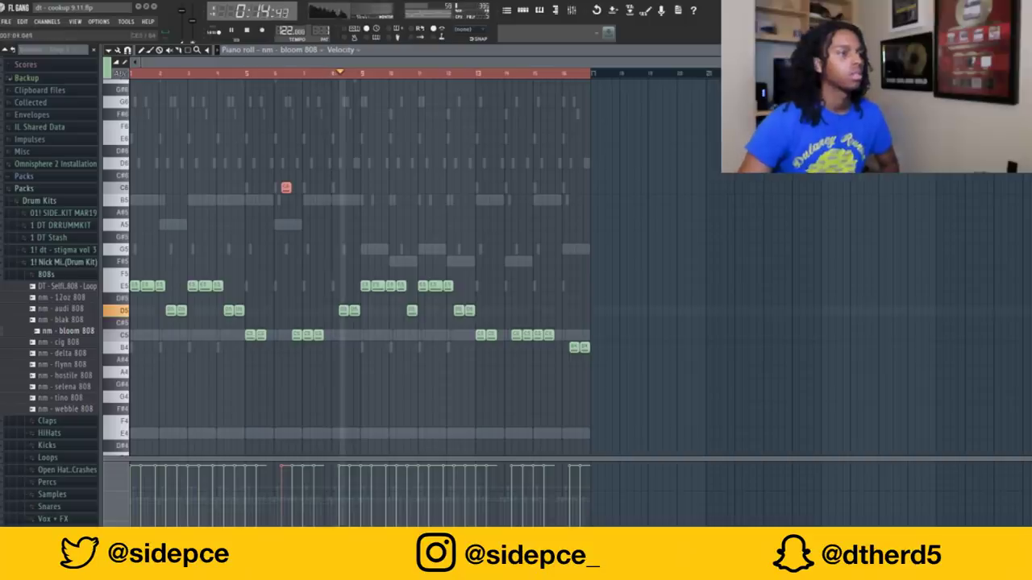
- Delete the 808 notes in bars 9–16 and replace them with a copy of the edited bars 1–8
{"action": "left_click_drag", "start_coordinate": [636, 377], "coordinate": [367, 269]}
{"action": "key", "text": "ctrl+x"}
{"action": "key", "text": "ctrl+v"}
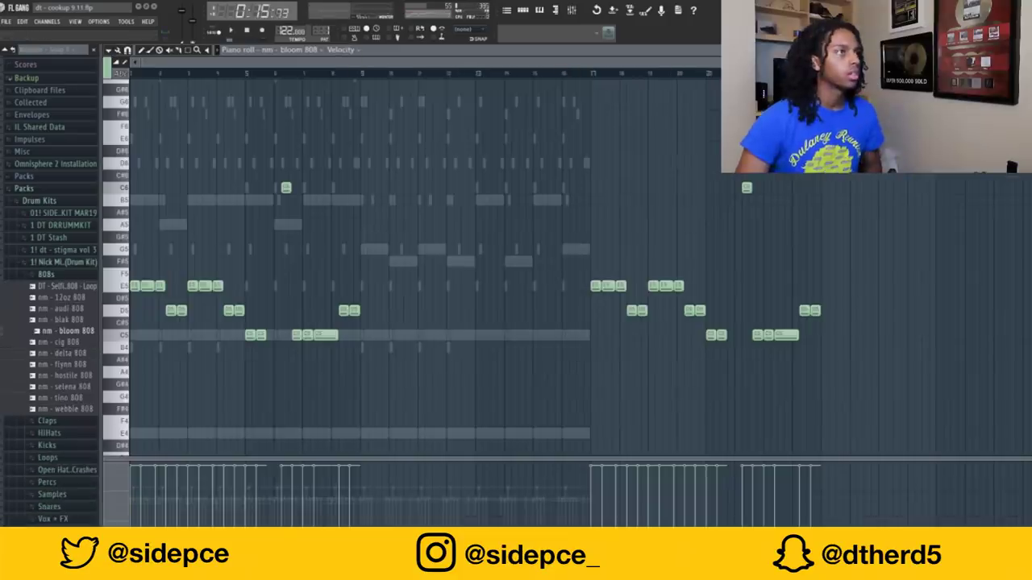
{"action": "key", "text": "ctrl+x"}
{"action": "key", "text": "ctrl+v"}
{"action": "key", "text": "ctrl+d"}
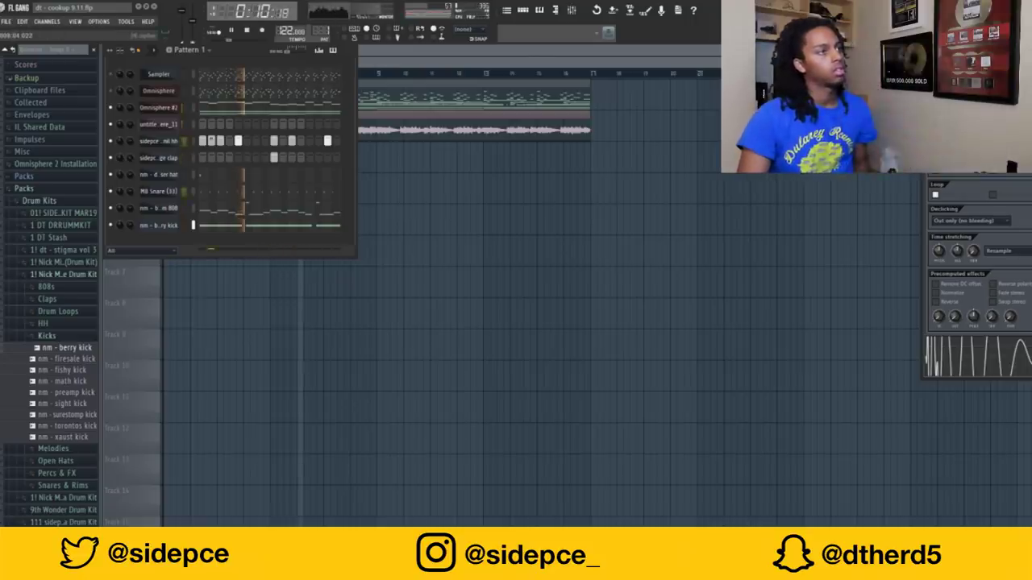
- Shorten the nm - berry kick notes on B4 throughout the 16-bar pattern
{"action": "key", "text": "F7"}
{"action": "key", "text": "Page_Down"}
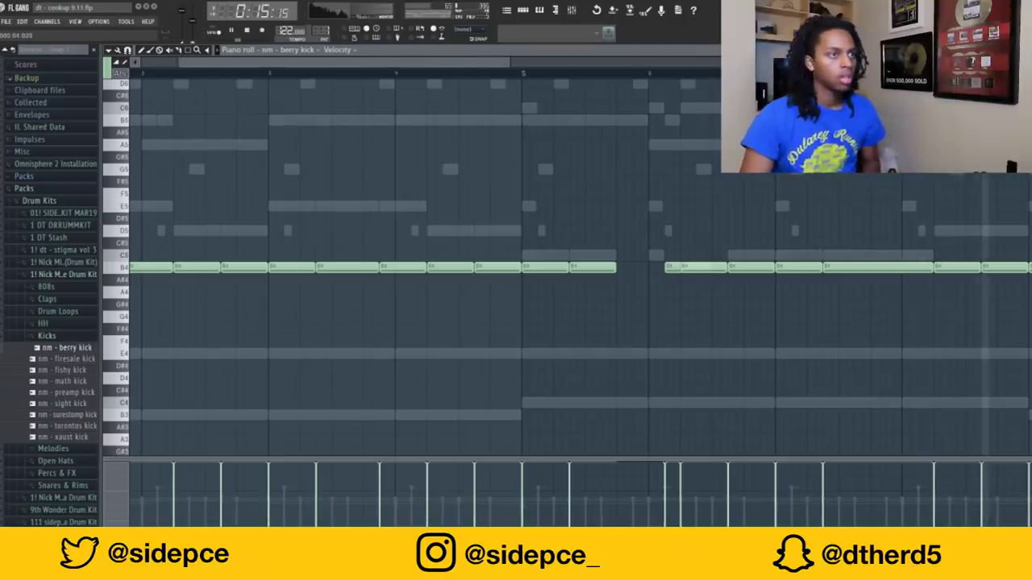
{"action": "key", "text": "Page_Down"}
{"action": "left_click_drag", "start_coordinate": [365, 264], "coordinate": [635, 297]}
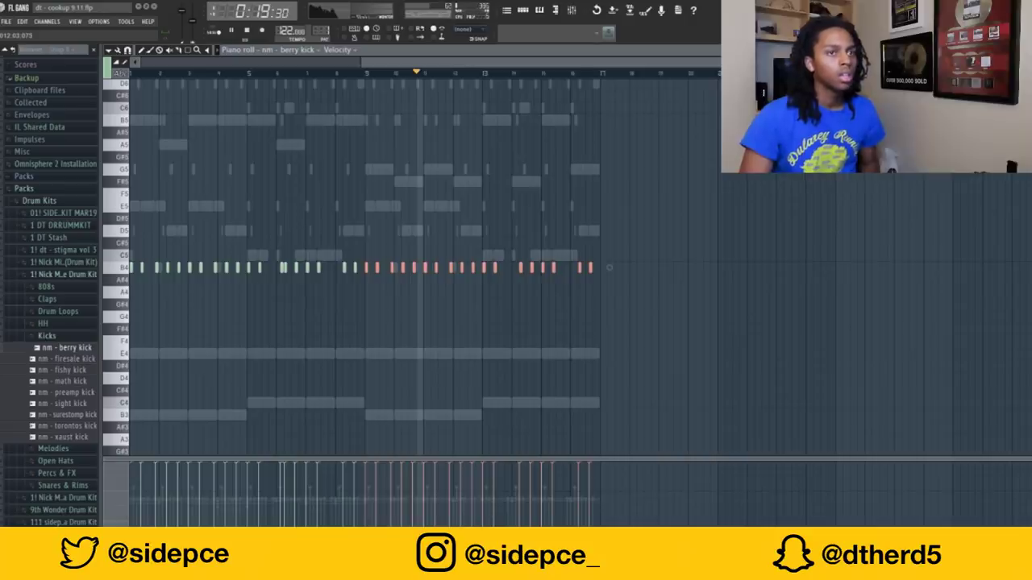
{"action": "key", "text": "Page_Up"}
{"action": "key", "text": "ctrl+d"}
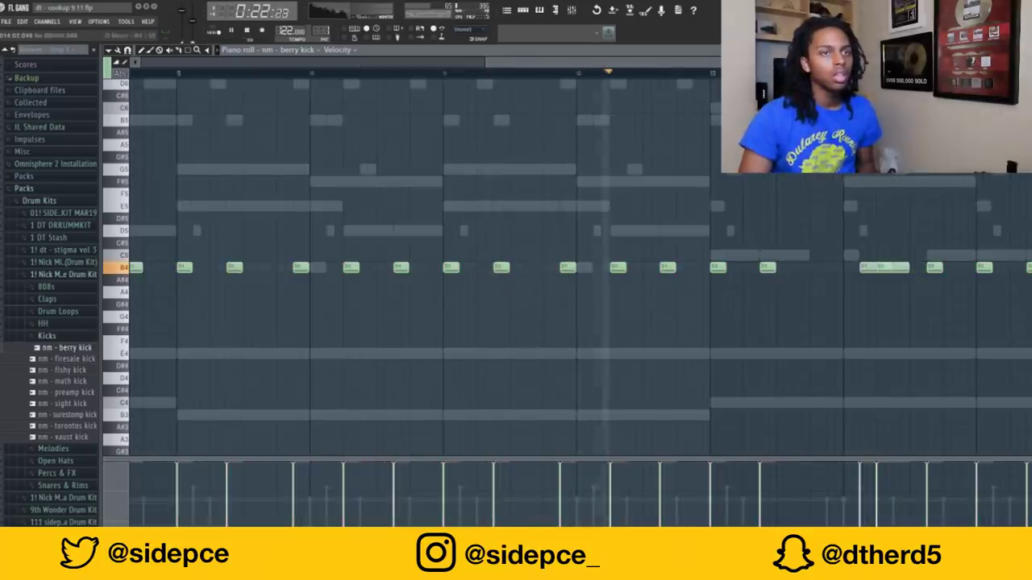
- Add a second nm - diffuser hat hit at the start of bar 9
{"action": "key", "text": "F7"}
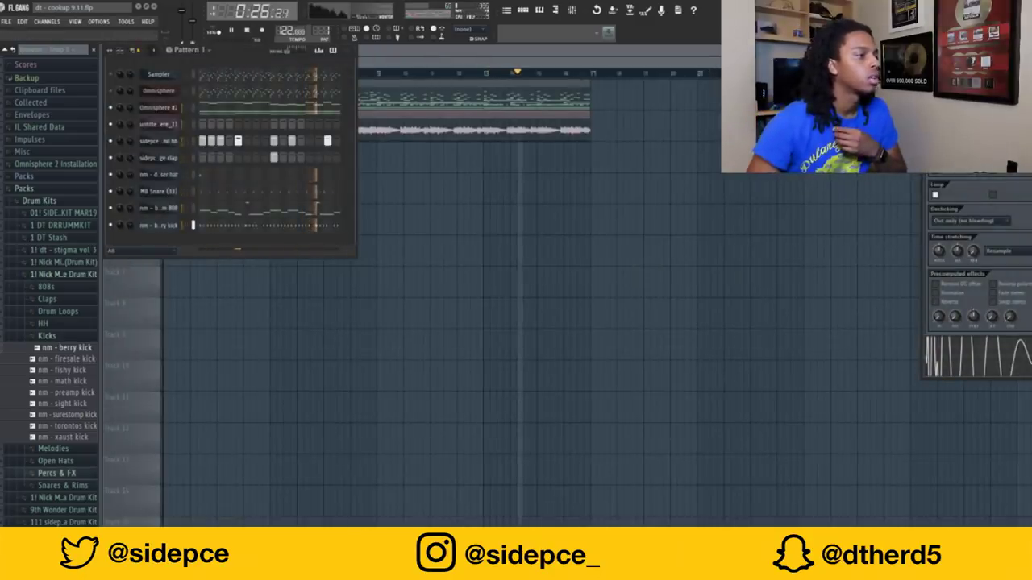
{"action": "key", "text": "F7"}
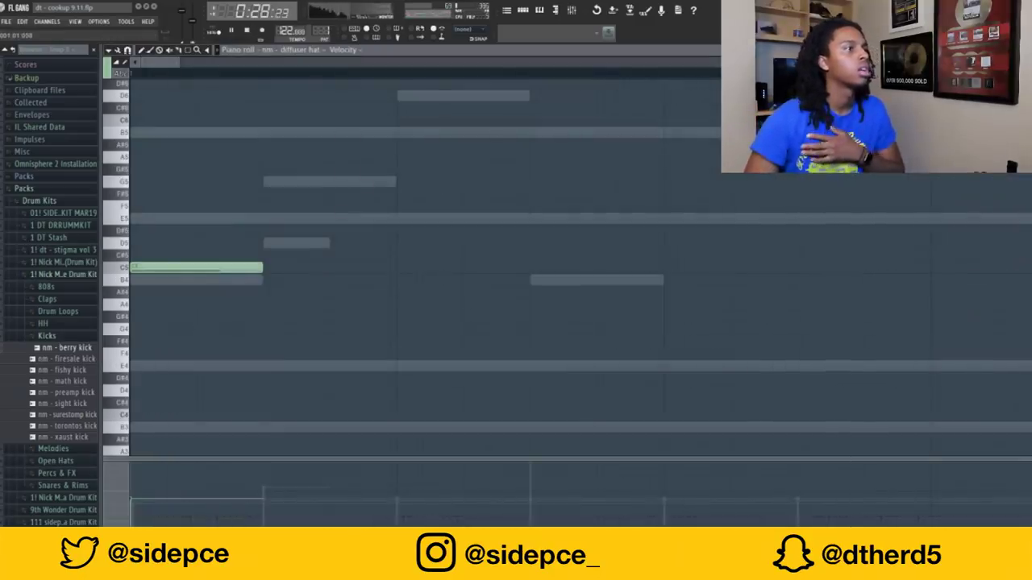
{"action": "scroll", "coordinate": [419, 266], "scroll_direction": "down", "scroll_amount": 2}
{"action": "scroll", "coordinate": [419, 266], "scroll_direction": "down", "scroll_amount": 2}
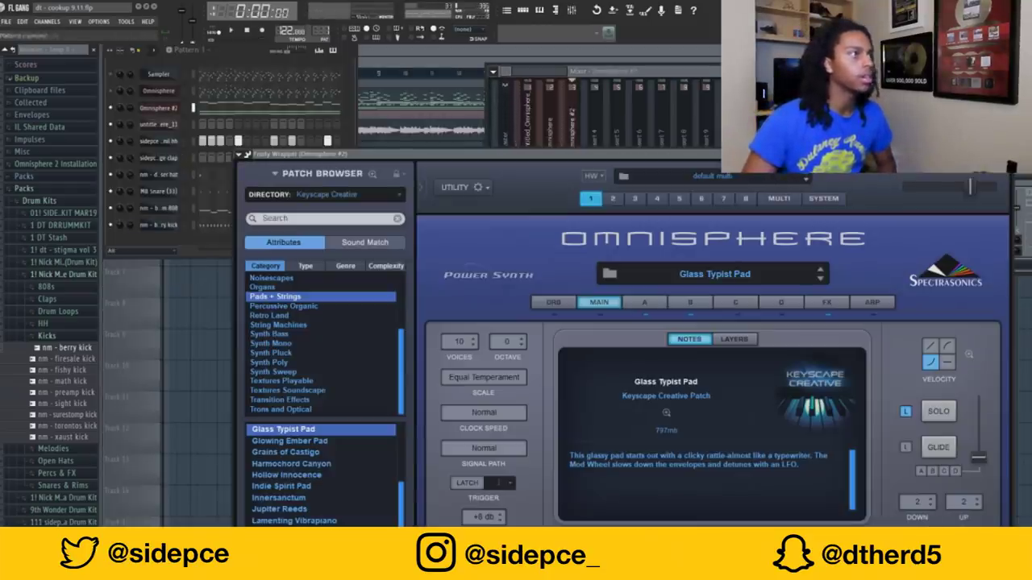
- Look through the Keyscape Creative categories for Omnisphere #2 and switch the patch directory to All Spectrasonics
{"action": "scroll", "coordinate": [323, 343], "scroll_direction": "up", "scroll_amount": 5}
{"action": "scroll", "coordinate": [322, 343], "scroll_direction": "down", "scroll_amount": 3}
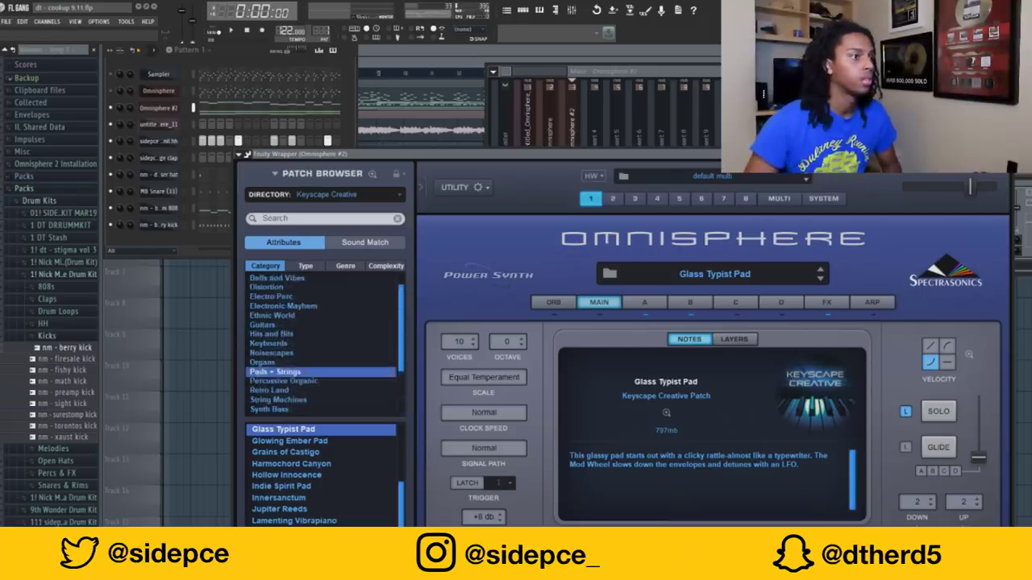
{"action": "scroll", "coordinate": [322, 343], "scroll_direction": "down", "scroll_amount": 2}
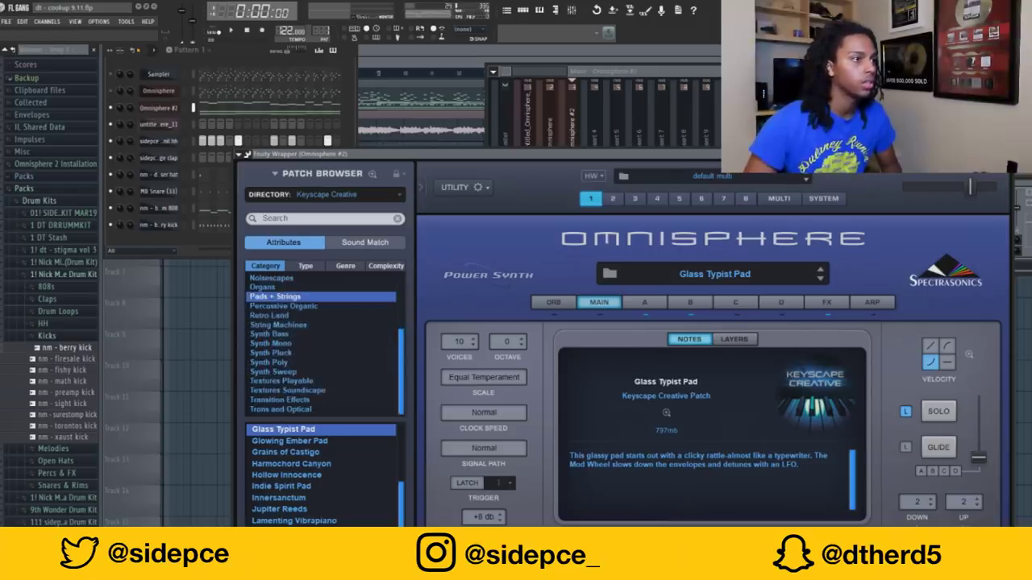
{"action": "scroll", "coordinate": [322, 343], "scroll_direction": "up", "scroll_amount": 5}
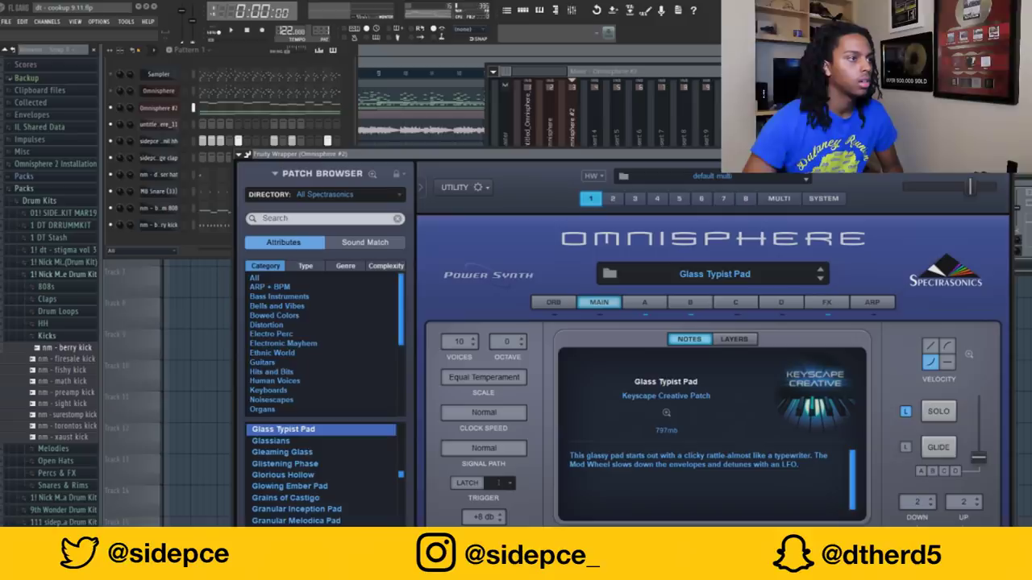
- Browse the All Spectrasonics categories and load the Choir Full Ohs 3 patch in Omnisphere #2
{"action": "scroll", "coordinate": [322, 342], "scroll_direction": "down", "scroll_amount": 1}
{"action": "scroll", "coordinate": [323, 342], "scroll_direction": "up", "scroll_amount": 1}
{"action": "scroll", "coordinate": [322, 343], "scroll_direction": "down", "scroll_amount": 1}
{"action": "scroll", "coordinate": [323, 343], "scroll_direction": "up", "scroll_amount": 1}
{"action": "scroll", "coordinate": [322, 343], "scroll_direction": "down", "scroll_amount": 2}
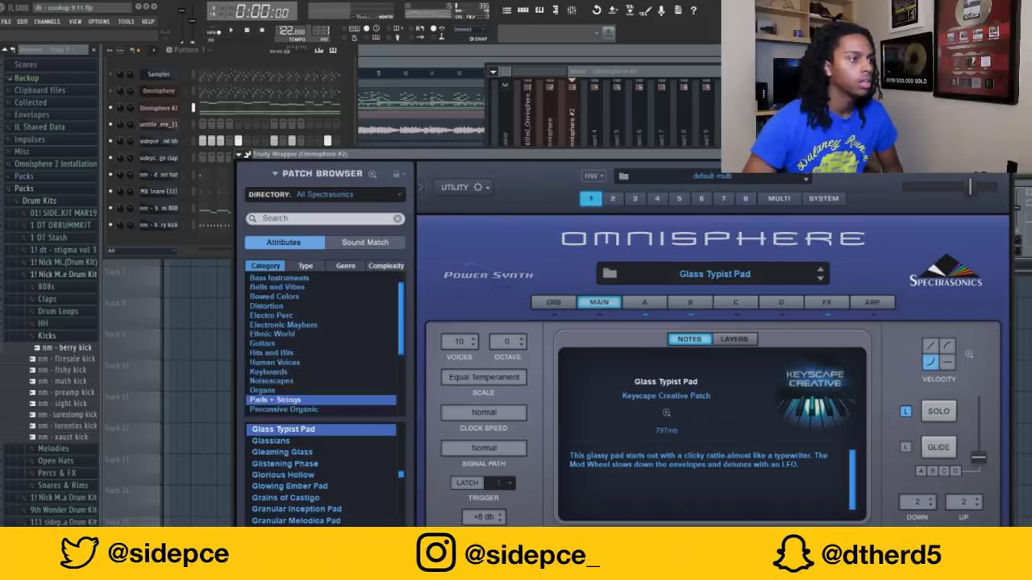
{"action": "scroll", "coordinate": [451, 266], "scroll_direction": "down", "scroll_amount": 12}
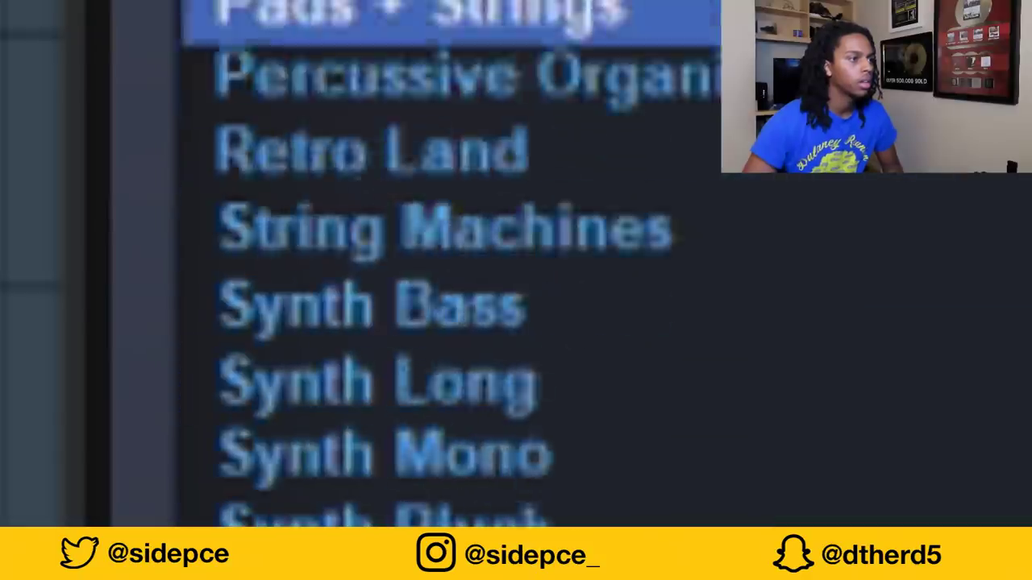
{"action": "scroll", "coordinate": [451, 266], "scroll_direction": "up", "scroll_amount": 4}
{"action": "scroll", "coordinate": [451, 266], "scroll_direction": "up", "scroll_amount": 7}
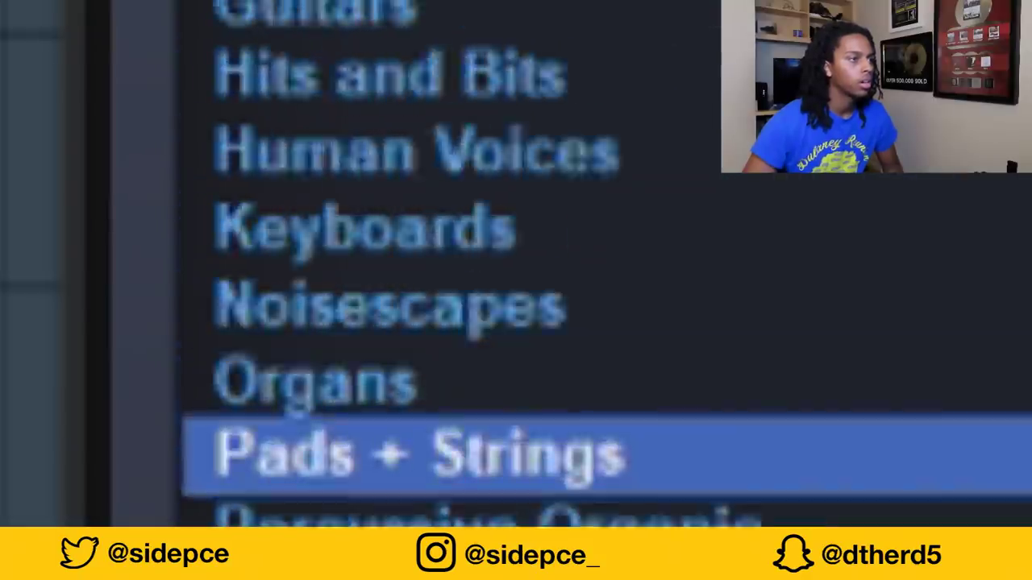
{"action": "scroll", "coordinate": [451, 266], "scroll_direction": "up", "scroll_amount": 1}
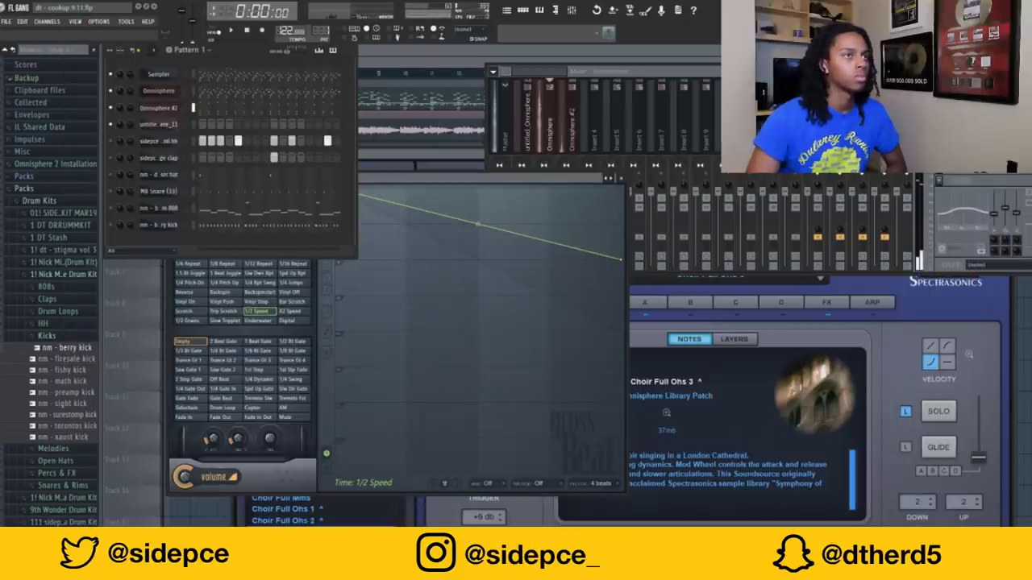
- Add RC-20 Retro Color to the Omnisphere #2 mixer track and load reFX Nexus with the Arena Ambience preset
{"action": "key", "text": "space"}
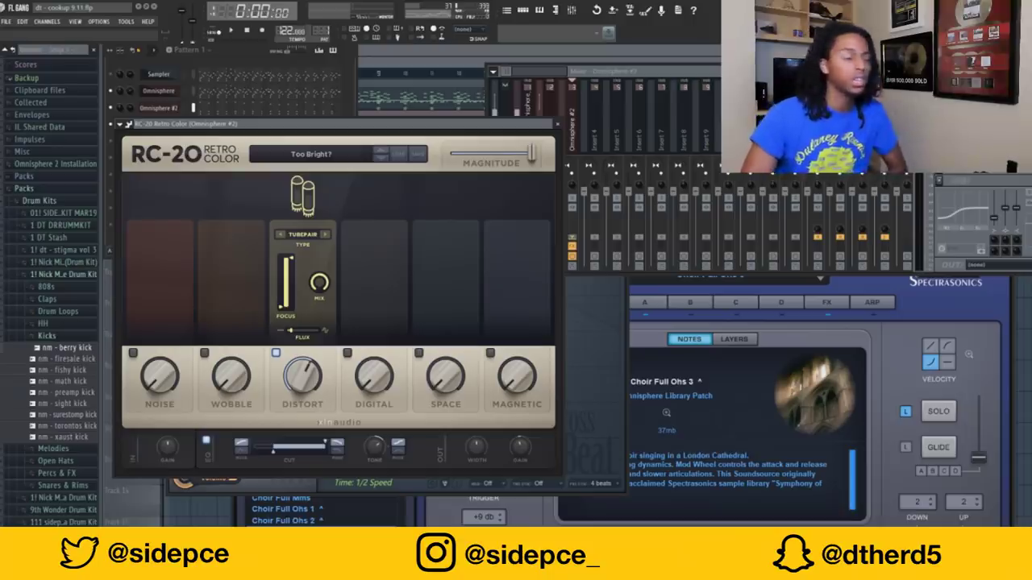
{"action": "key", "text": "F6"}
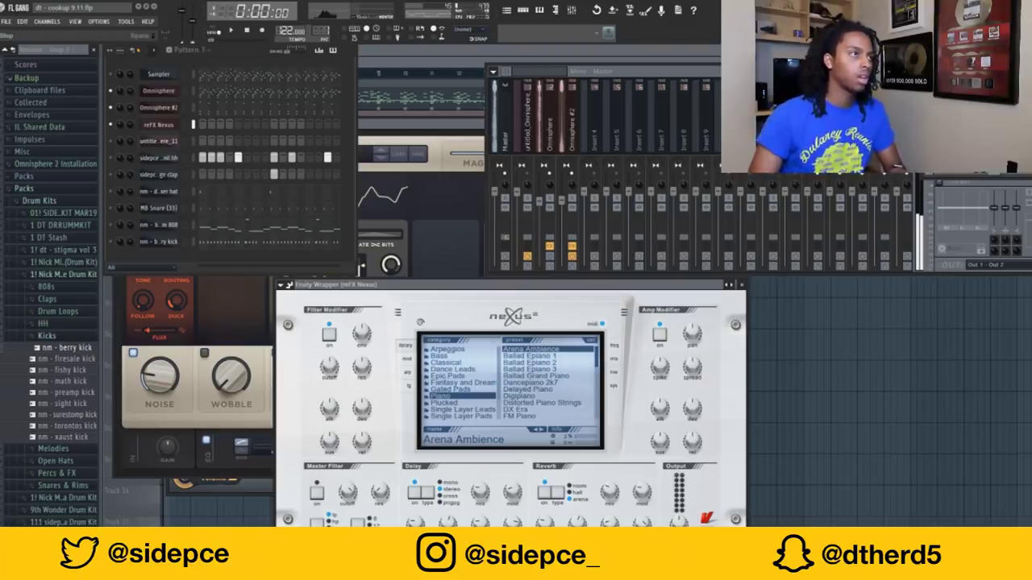
- Write the reFX Nexus part with four-note G7/B7 and F#7/E8 stabs over short B5–D6–E6 runs, selecting its opening bars
{"action": "key", "text": "F7"}
{"action": "key", "text": "space"}
{"action": "key", "text": "ctrl+d"}
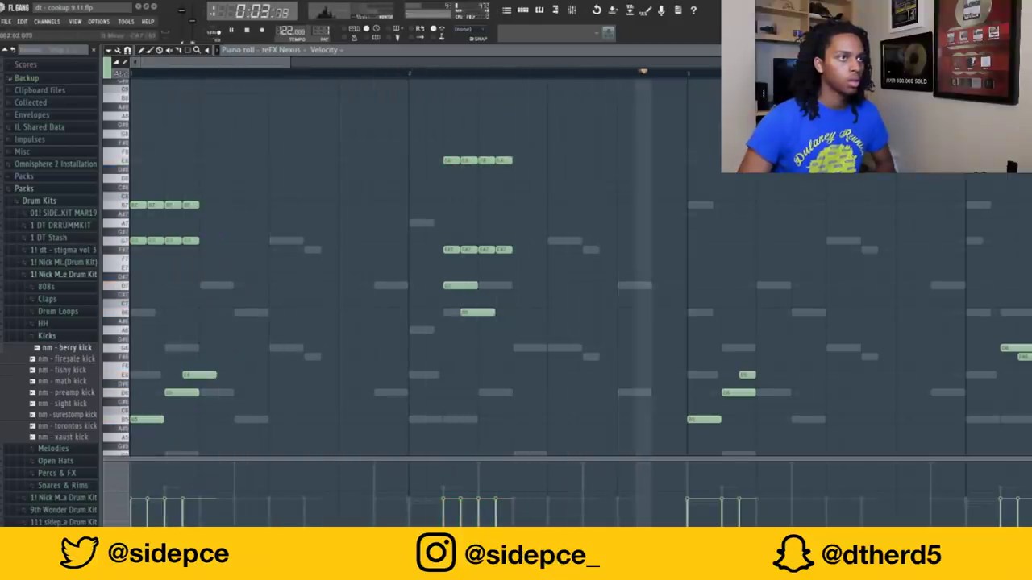
{"action": "scroll", "coordinate": [516, 266], "scroll_direction": "down", "scroll_amount": 3, "text": "ctrl"}
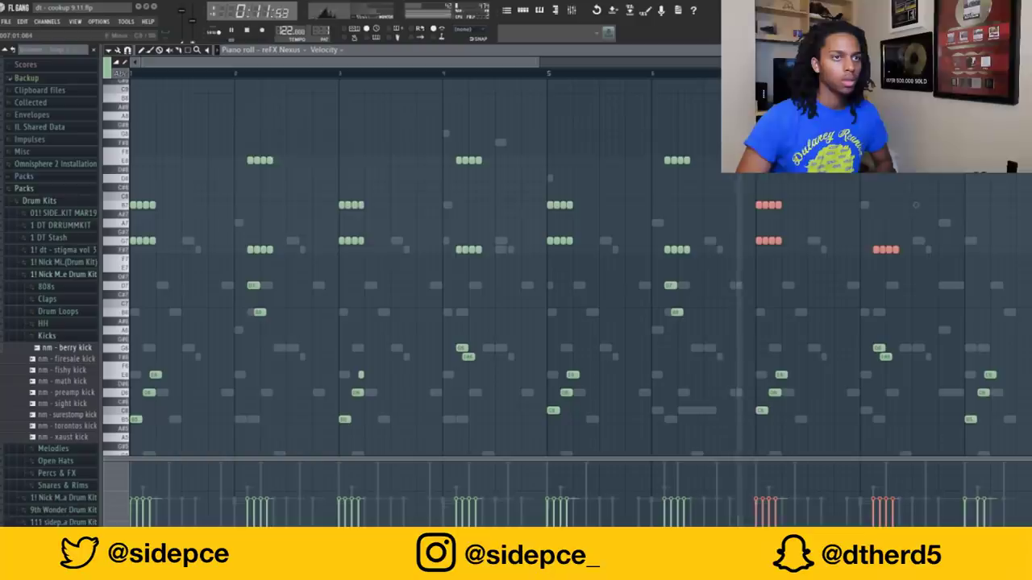
{"action": "left_click_drag", "start_coordinate": [932, 270], "coordinate": [131, 104]}
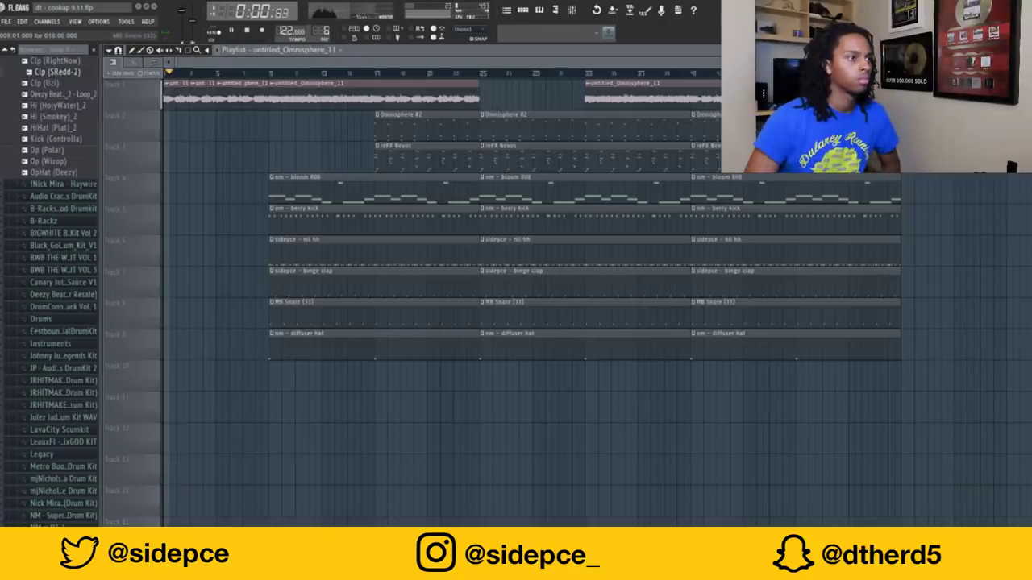
- Trim the start of the first MB Snare (33) clip in the playlist to bar 17
{"action": "left_click_drag", "start_coordinate": [271, 307], "coordinate": [388, 306]}
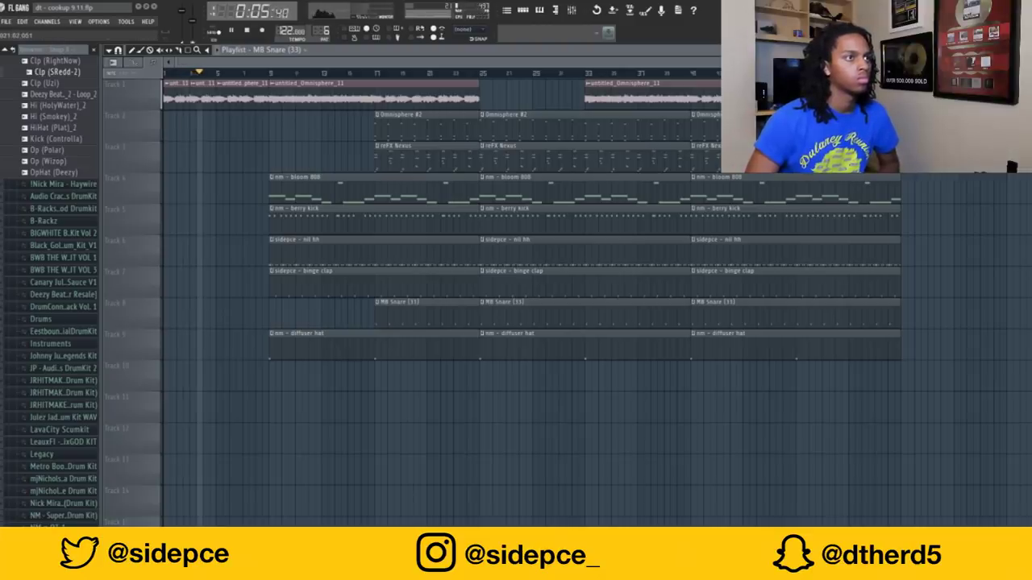
{"action": "scroll", "coordinate": [532, 266], "scroll_direction": "up", "scroll_amount": 1}
{"action": "scroll", "coordinate": [532, 266], "scroll_direction": "up", "scroll_amount": 1}
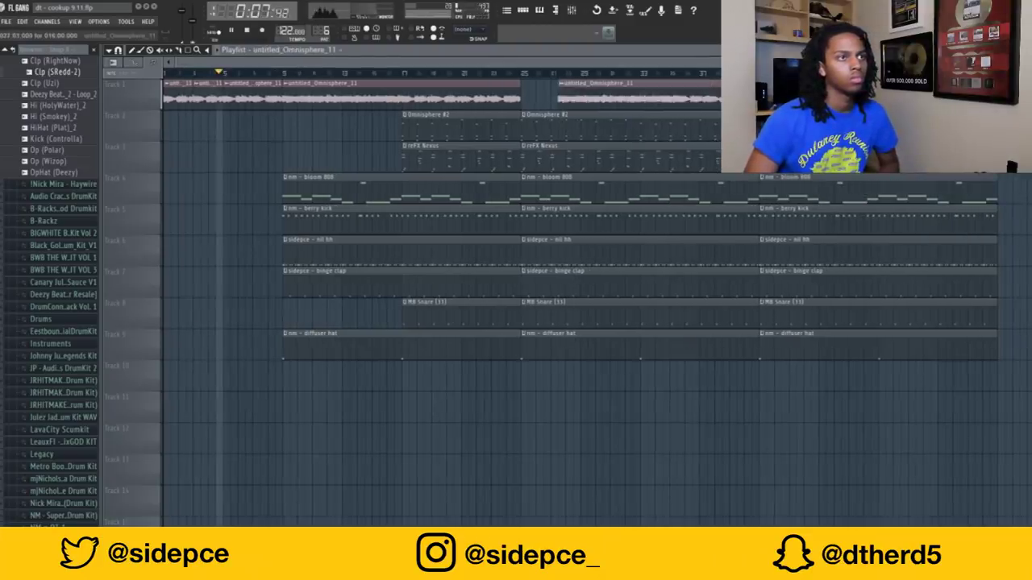
- Delete the second long untitled_Omnisphere_11 clip and shift the clips from bar 25 onward to start at bar 41
{"action": "right_click", "coordinate": [620, 98]}
{"action": "left_click_drag", "start_coordinate": [851, 360], "coordinate": [645, 108]}
{"action": "key", "text": "shift+Right"}
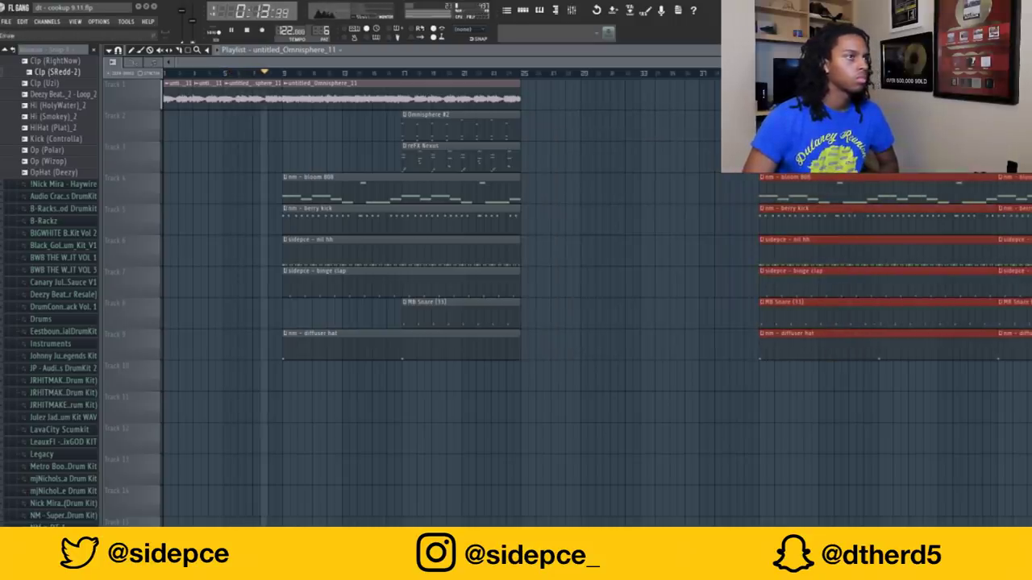
- Move the first Omnisphere #2 and reFX Nexus clips from bar 17 to bar 25
{"action": "left_click_drag", "start_coordinate": [471, 111], "coordinate": [512, 171]}
{"action": "left_click_drag", "start_coordinate": [452, 149], "coordinate": [571, 149]}
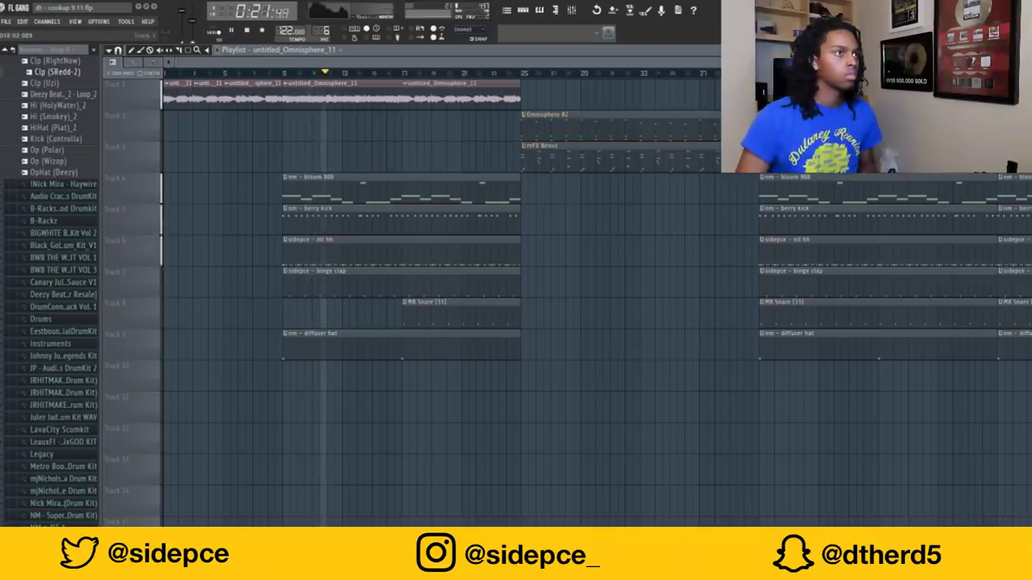
- Copy the untitled_Omnisphere_11 clip at bar 17 of Track 1 to bar 25
{"action": "left_click_drag", "start_coordinate": [411, 89], "coordinate": [528, 89]}
{"action": "scroll", "coordinate": [396, 282], "scroll_direction": "up", "scroll_amount": 2}
{"action": "scroll", "coordinate": [435, 282], "scroll_direction": "up", "scroll_amount": 2}
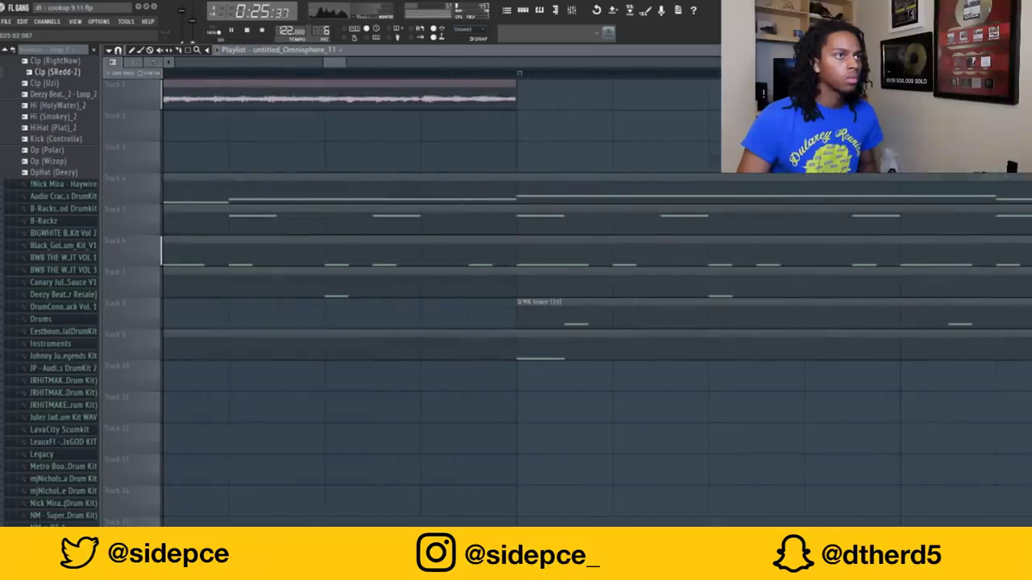
{"action": "scroll", "coordinate": [371, 282], "scroll_direction": "up", "scroll_amount": 1}
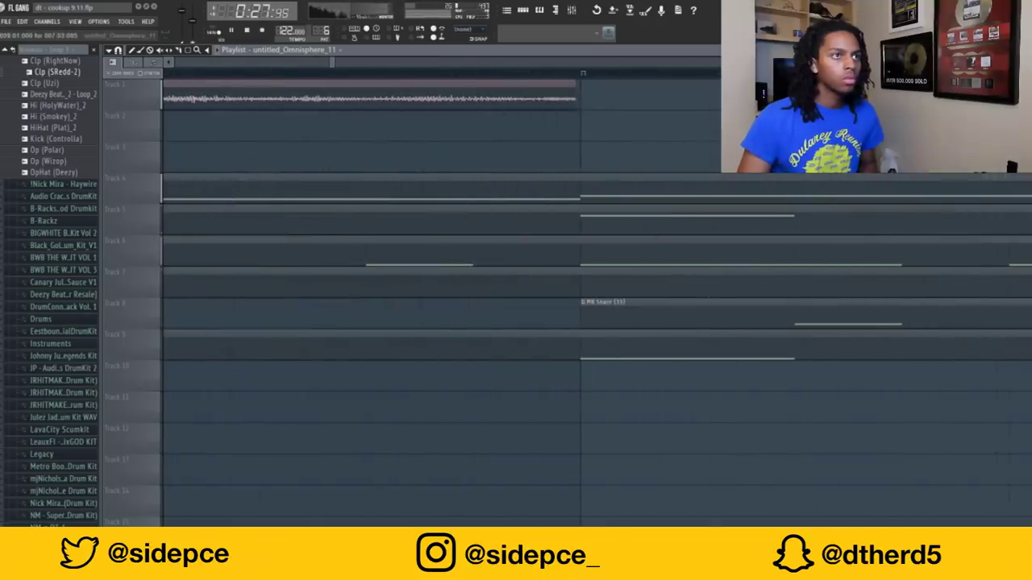
{"action": "scroll", "coordinate": [564, 322], "scroll_direction": "right", "scroll_amount": 3}
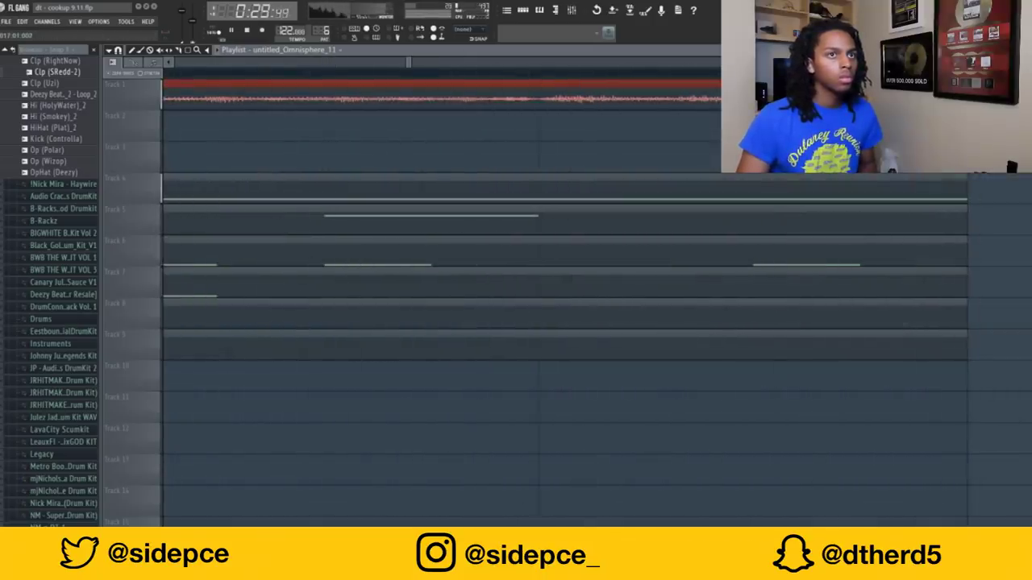
{"action": "scroll", "coordinate": [435, 282], "scroll_direction": "down", "scroll_amount": 3}
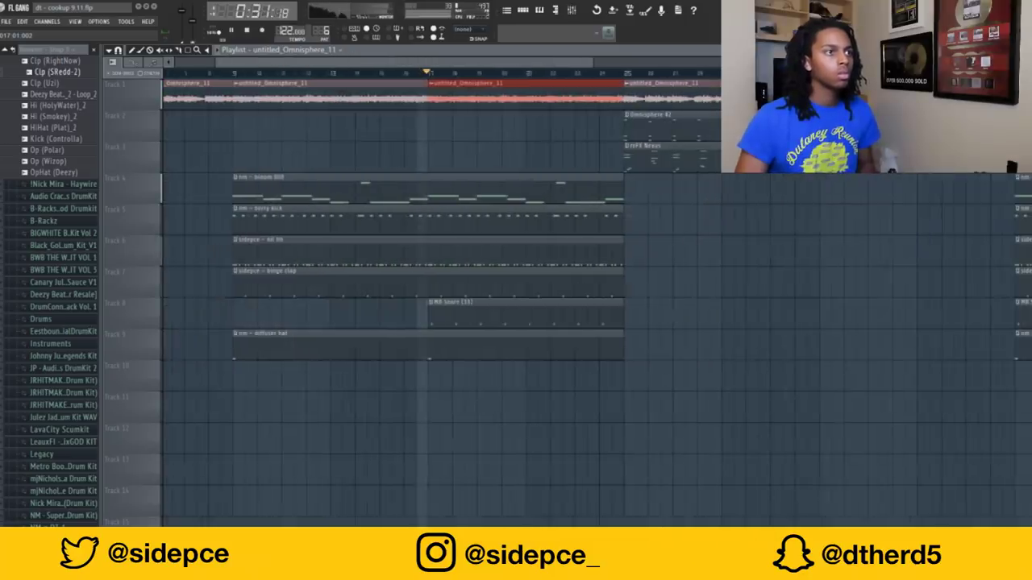
- Place a copy of the first Omnisphere #2 clip on Track 2 so that it spans bars 17 to 25
{"action": "scroll", "coordinate": [435, 282], "scroll_direction": "down", "scroll_amount": 1}
{"action": "left_click_drag", "start_coordinate": [623, 121], "coordinate": [439, 117]}
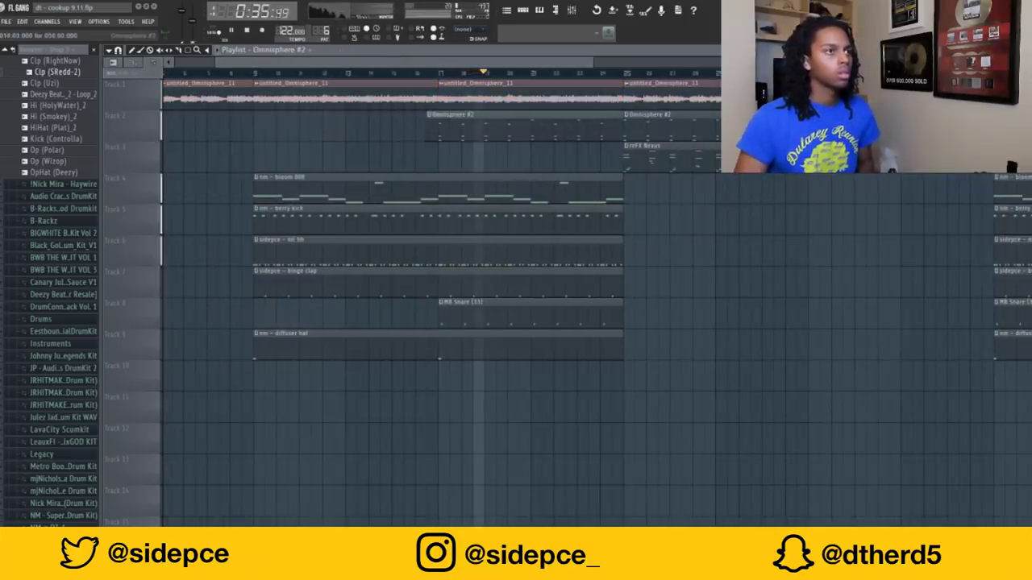
{"action": "left_click_drag", "start_coordinate": [641, 117], "coordinate": [637, 148]}
- Duplicate the 808 and drum clips of bars 9–25 to bar 25 and delete the copied nm - berry kick clip
{"action": "left_click_drag", "start_coordinate": [618, 360], "coordinate": [398, 174]}
{"action": "key", "text": "ctrl+b"}
{"action": "right_click", "coordinate": [645, 211]}
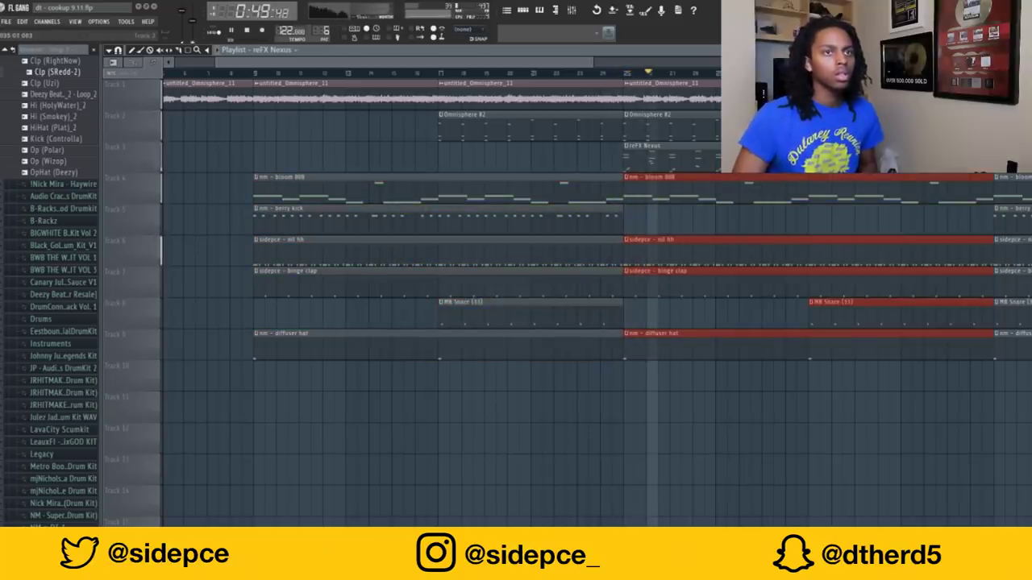
{"action": "scroll", "coordinate": [516, 282], "scroll_direction": "down", "scroll_amount": 4, "text": "ctrl"}
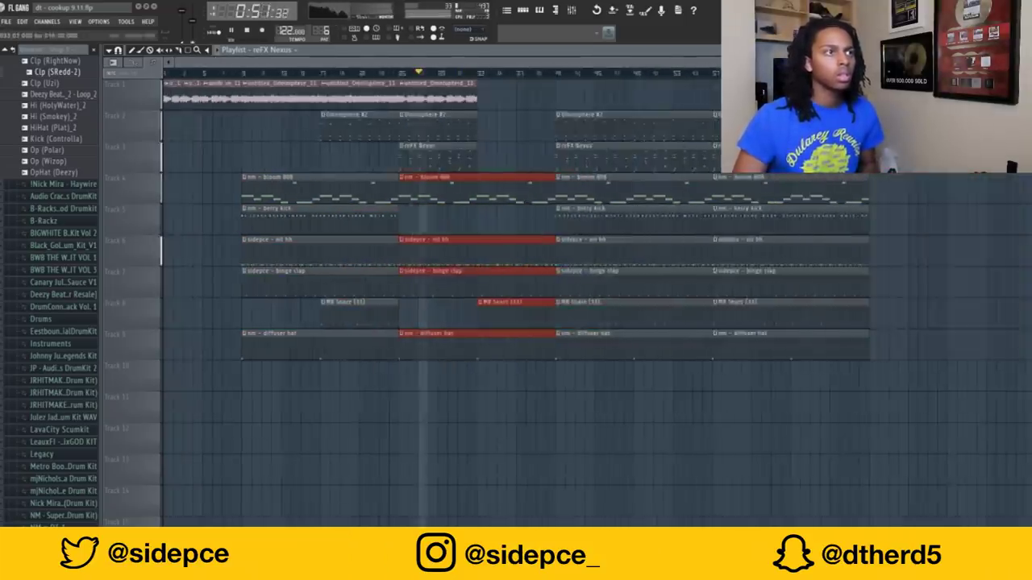
{"action": "right_click", "coordinate": [436, 154]}
{"action": "left_click_drag", "start_coordinate": [431, 81], "coordinate": [478, 167]}
{"action": "key", "text": "ctrl+b"}
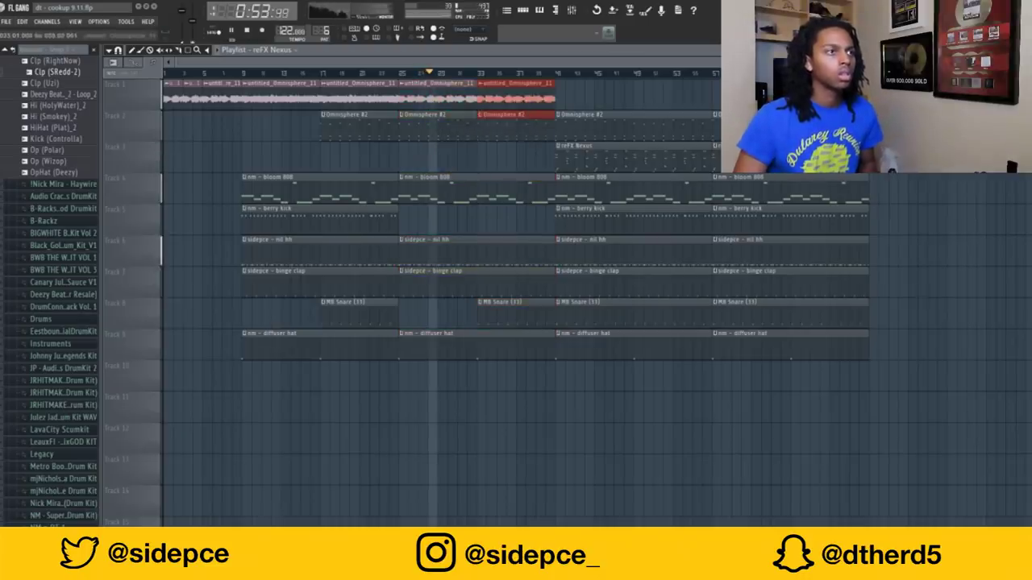
{"action": "key", "text": "ctrl+alt+z"}
{"action": "key", "text": "ctrl+alt+z"}
{"action": "key", "text": "ctrl+alt+z"}
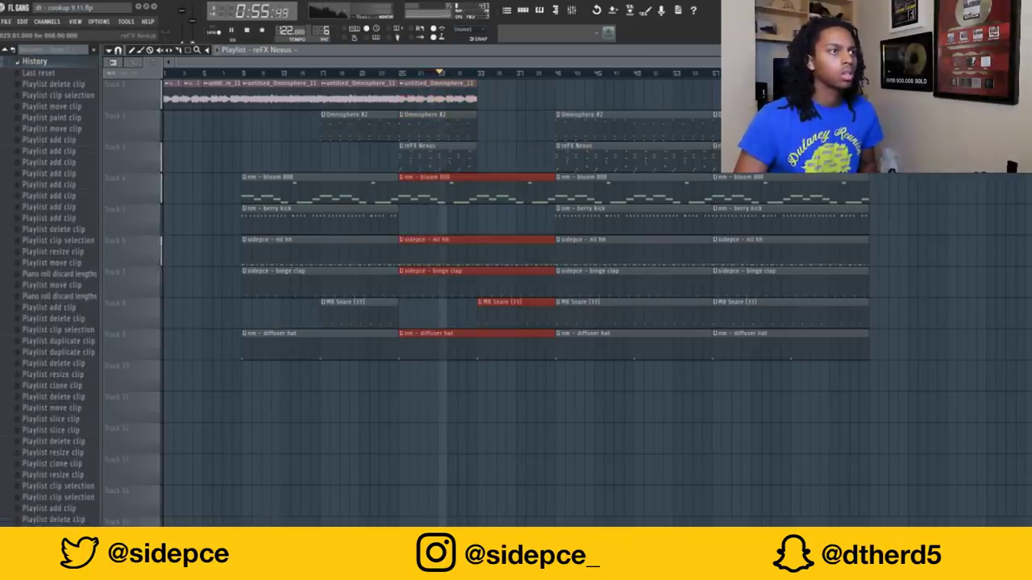
- Move the reFX Nexus clip from bar 25 to bar 33 and duplicate the bar 25 untitled_Omnisphere_11 and Omnisphere #2 clips to bar 33
{"action": "left_click_drag", "start_coordinate": [440, 157], "coordinate": [518, 157]}
{"action": "left_click_drag", "start_coordinate": [448, 80], "coordinate": [484, 140]}
{"action": "key", "text": "ctrl+b"}
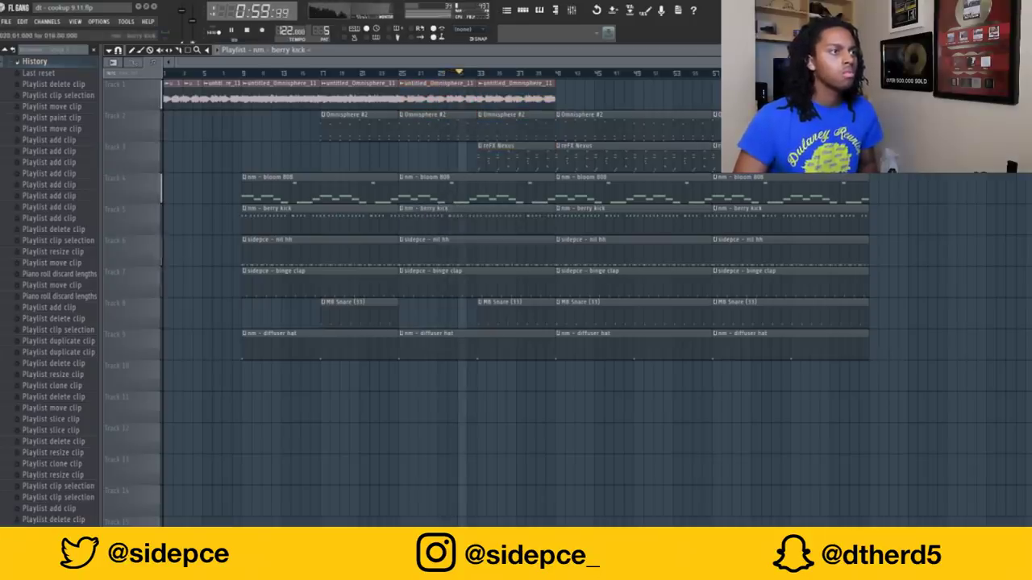
- Trim the start of the nm - berry kick clip at bar 25 to bar 33
{"action": "left_click_drag", "start_coordinate": [419, 213], "coordinate": [498, 213]}
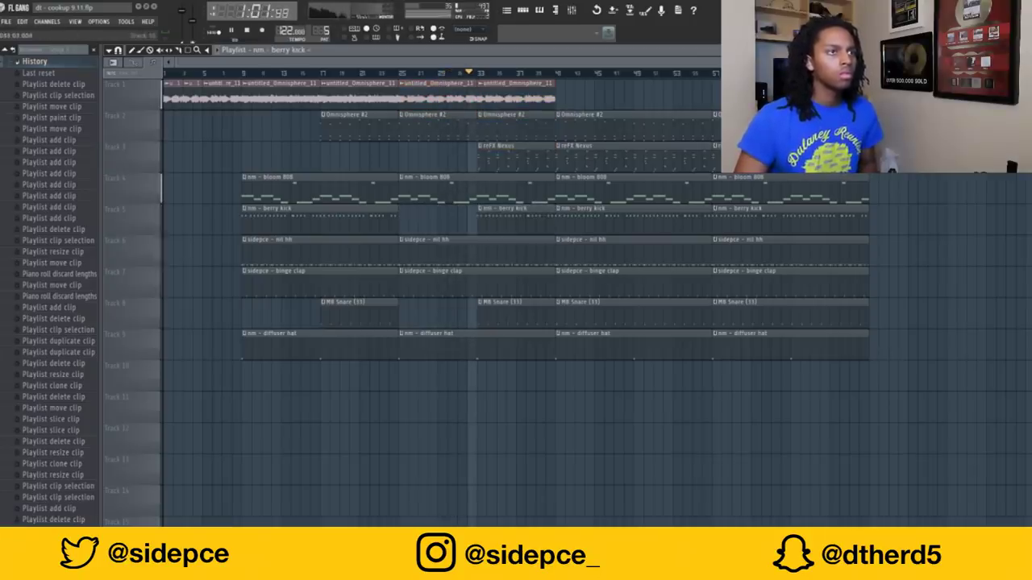
- Delete all clips from bar 41 onward on Tracks 2 to 9
{"action": "left_click_drag", "start_coordinate": [771, 358], "coordinate": [657, 111]}
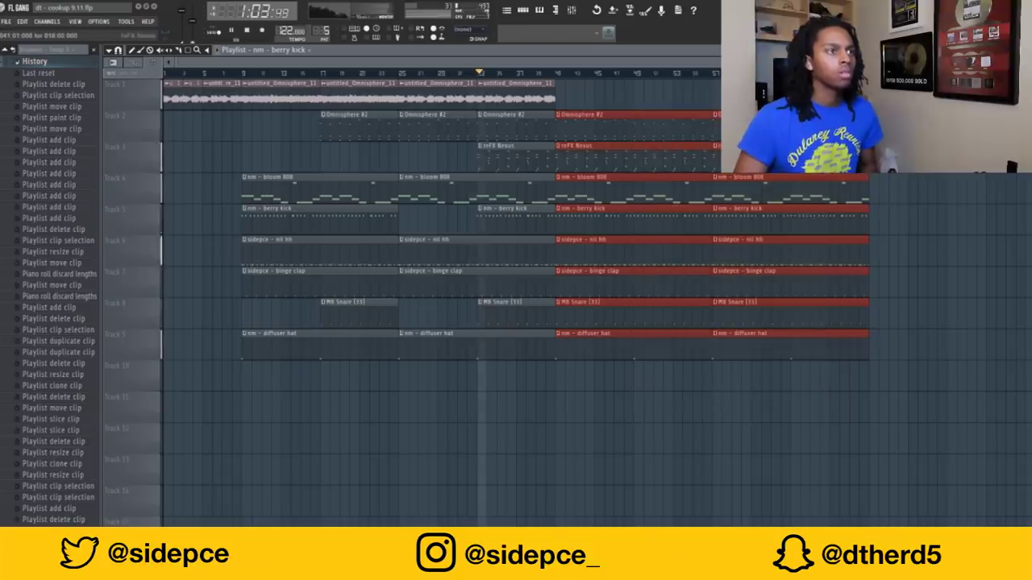
{"action": "key", "text": "ctrl+b"}
{"action": "key", "text": "ctrl+z"}
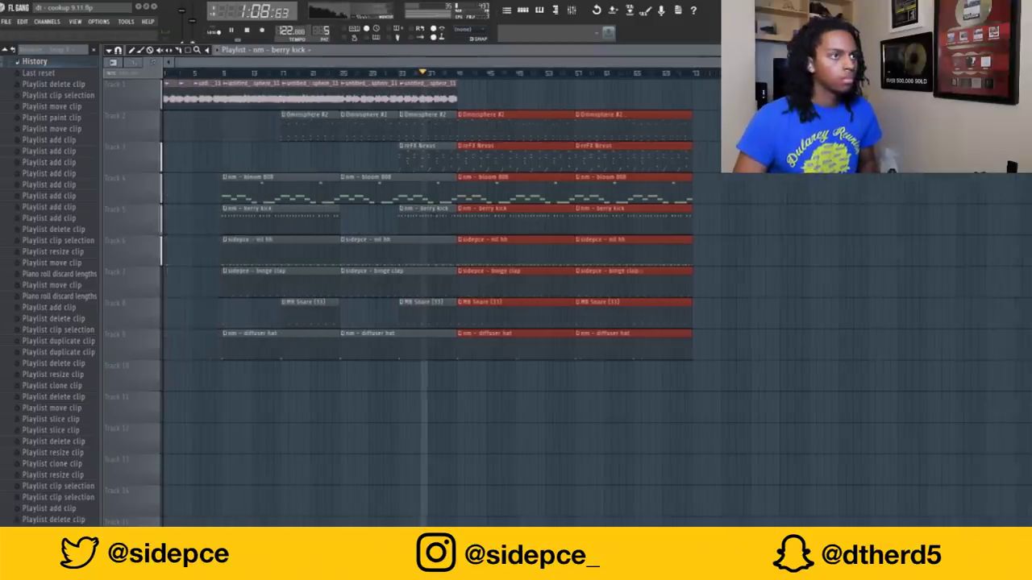
{"action": "key", "text": "Delete"}
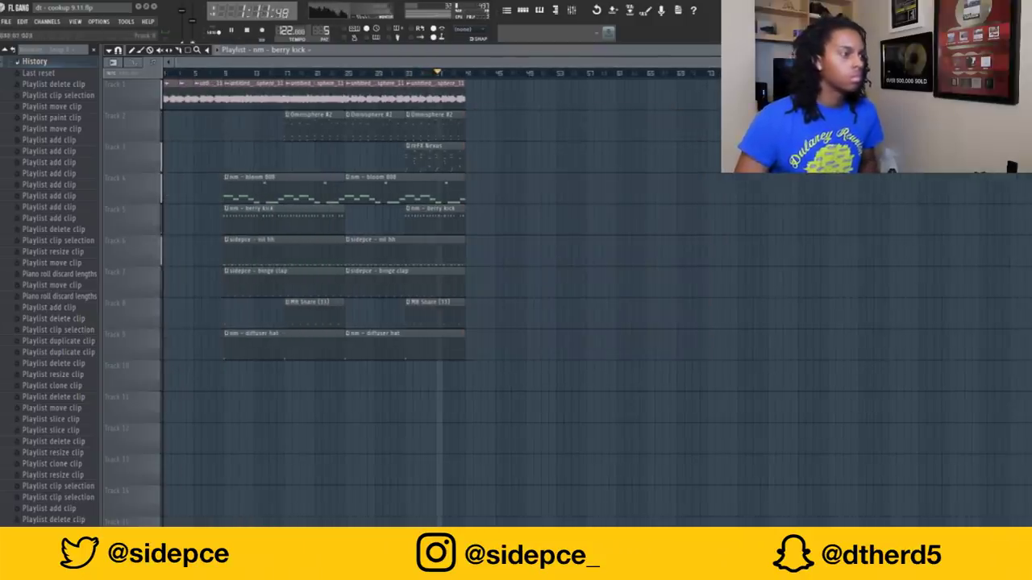
- Duplicate the arrangement clips of bars 9–41 so that the copies fill bars 41 to 73
{"action": "left_click_drag", "start_coordinate": [594, 422], "coordinate": [249, 83]}
{"action": "key", "text": "ctrl+b"}
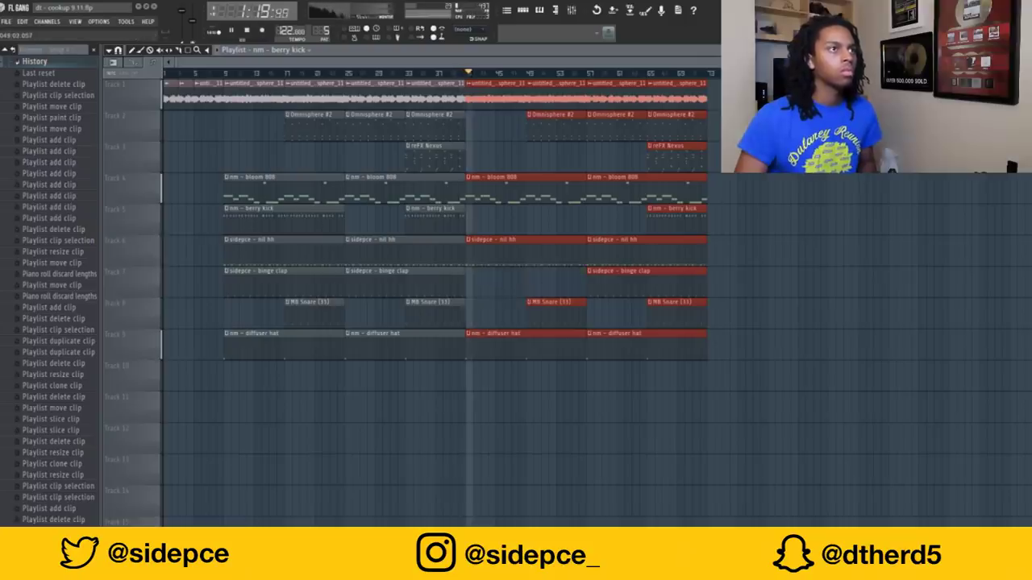
- Duplicate the sidepce - binge clap clip that starts at bar 25 to bar 41
{"action": "scroll", "coordinate": [435, 242], "scroll_direction": "up", "scroll_amount": 3}
{"action": "scroll", "coordinate": [362, 283], "scroll_direction": "up", "scroll_amount": 3}
{"action": "left_click", "coordinate": [532, 280]}
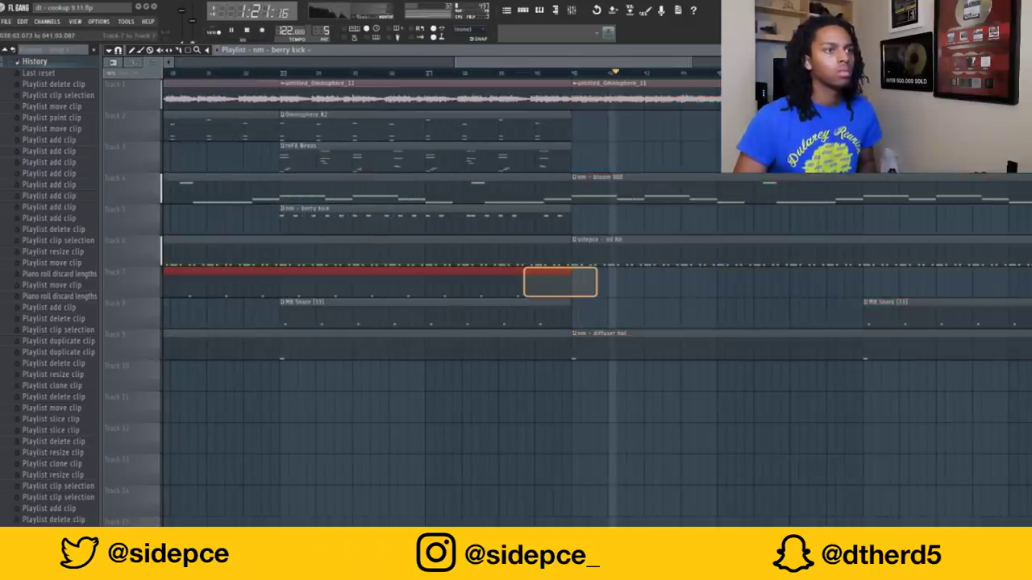
{"action": "scroll", "coordinate": [560, 282], "scroll_direction": "up", "scroll_amount": 2}
{"action": "key", "text": "Delete"}
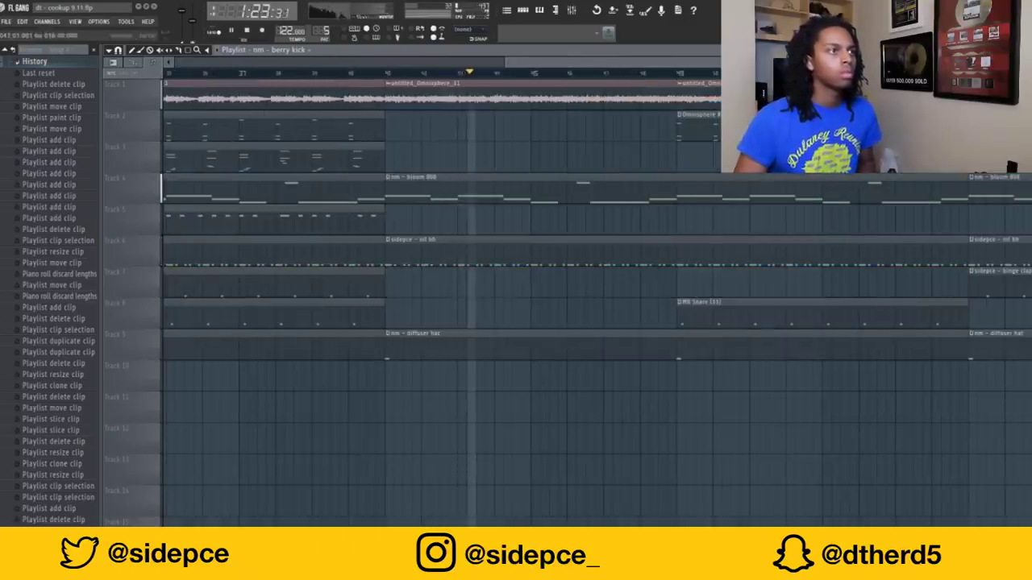
{"action": "left_click", "coordinate": [274, 271]}
{"action": "key", "text": "ctrl+z"}
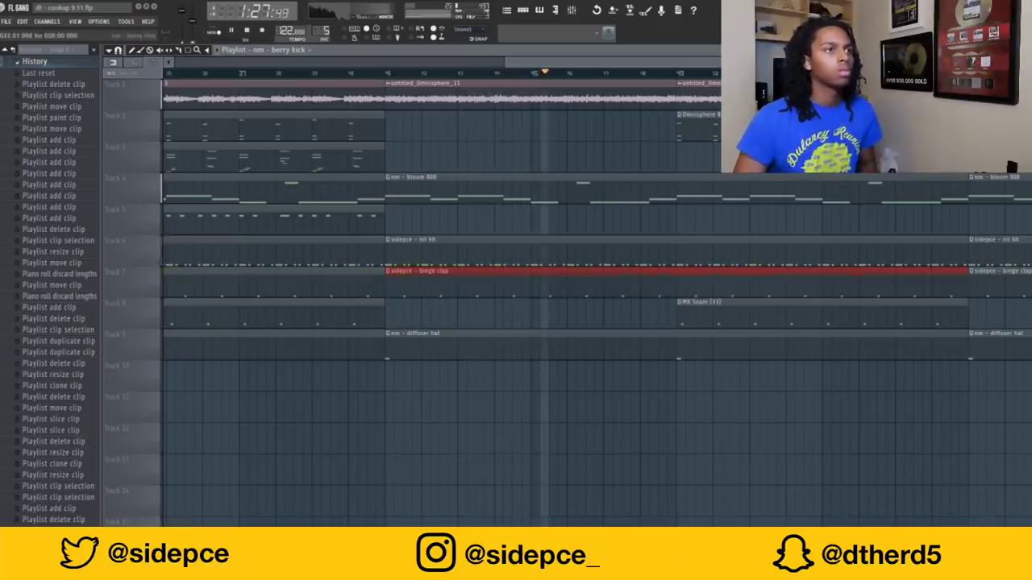
- Copy the nm - berry kick clip from bar 33 to bar 41 and select the 808 and drum clips starting there
{"action": "left_click", "coordinate": [393, 215]}
{"action": "scroll", "coordinate": [542, 242], "scroll_direction": "down", "scroll_amount": 1}
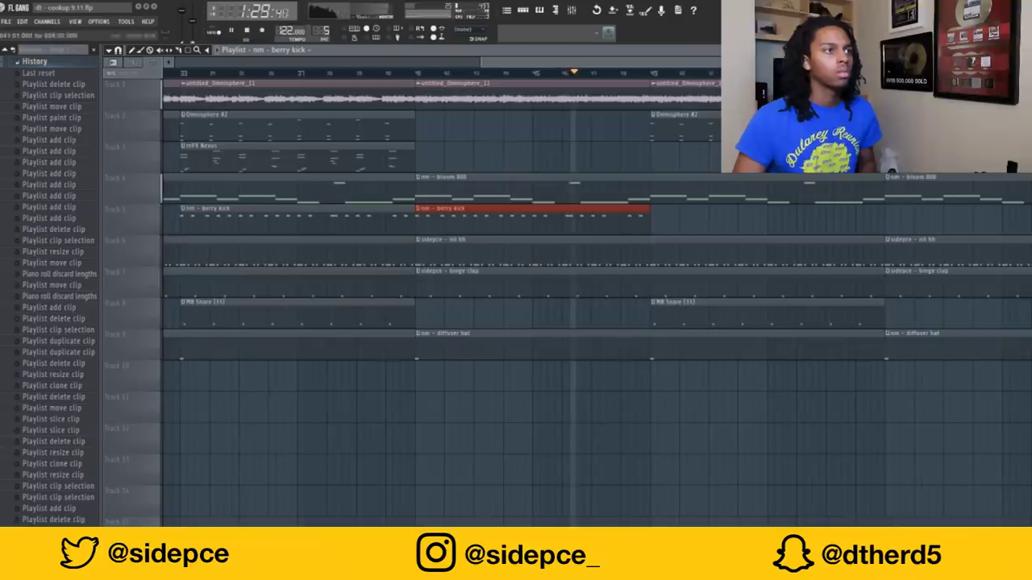
{"action": "scroll", "coordinate": [543, 242], "scroll_direction": "up", "scroll_amount": 4}
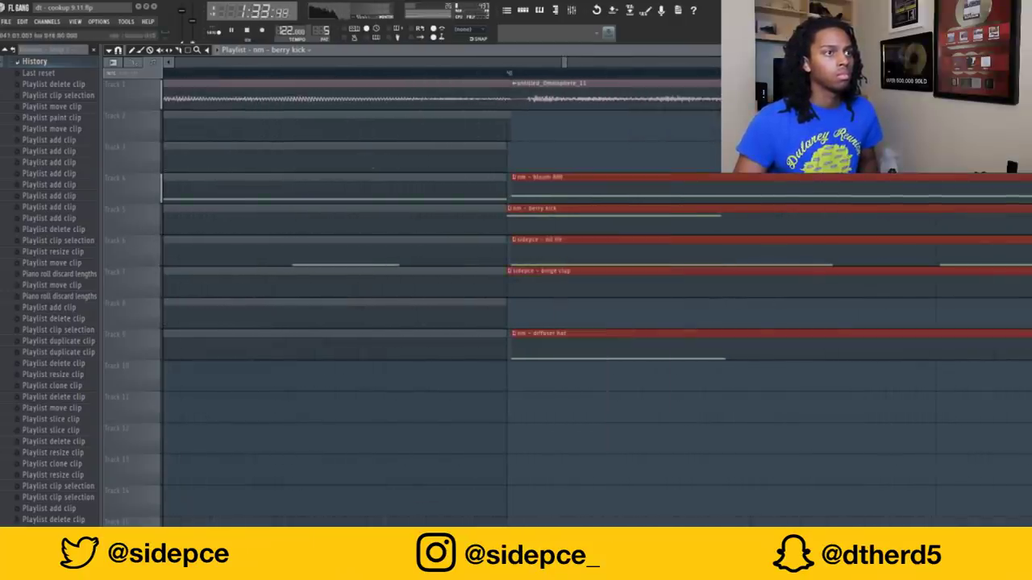
{"action": "left_click", "coordinate": [562, 334]}
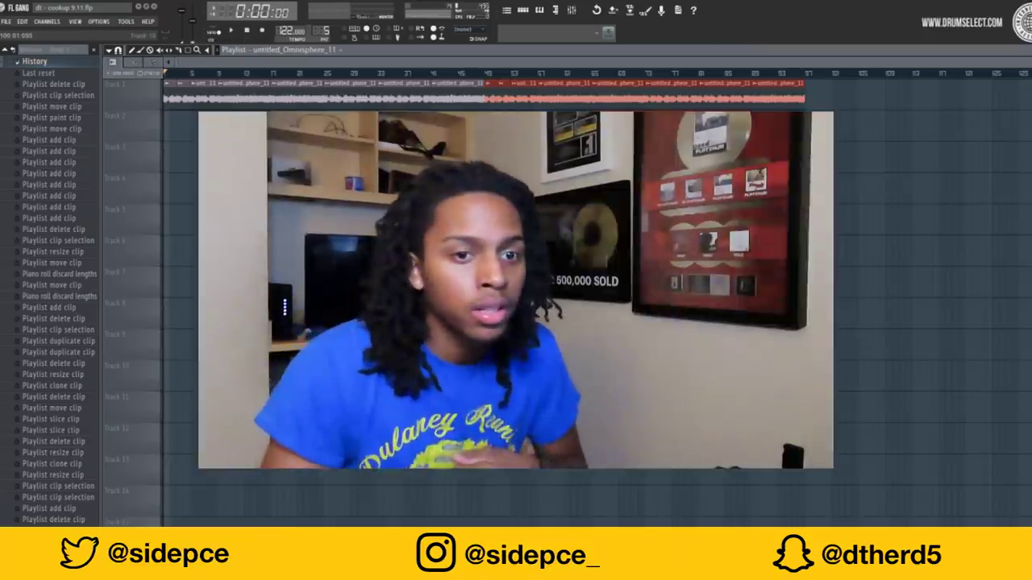